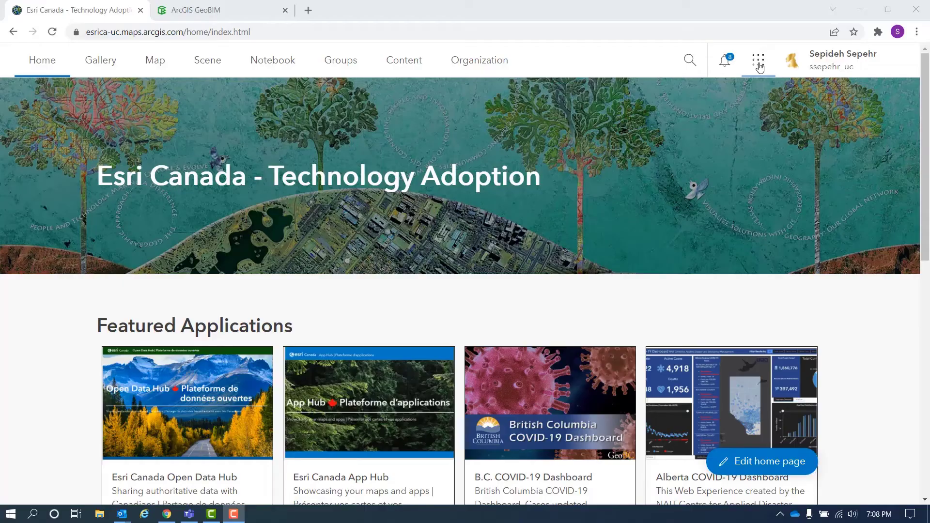
Launch GeoBIM from the ArcGIS Online app launcher to show its Projects page
{"action": "left_click", "coordinate": [759, 62]}
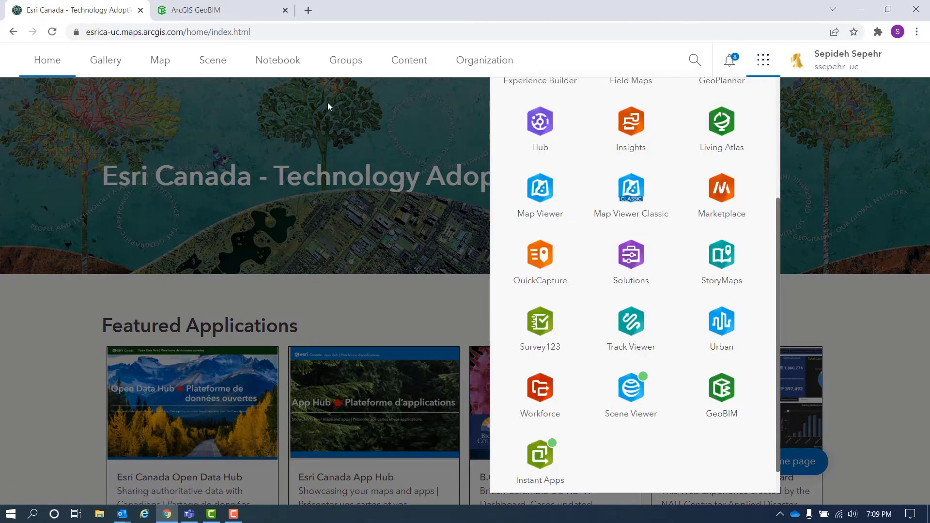
{"action": "left_click", "coordinate": [228, 11]}
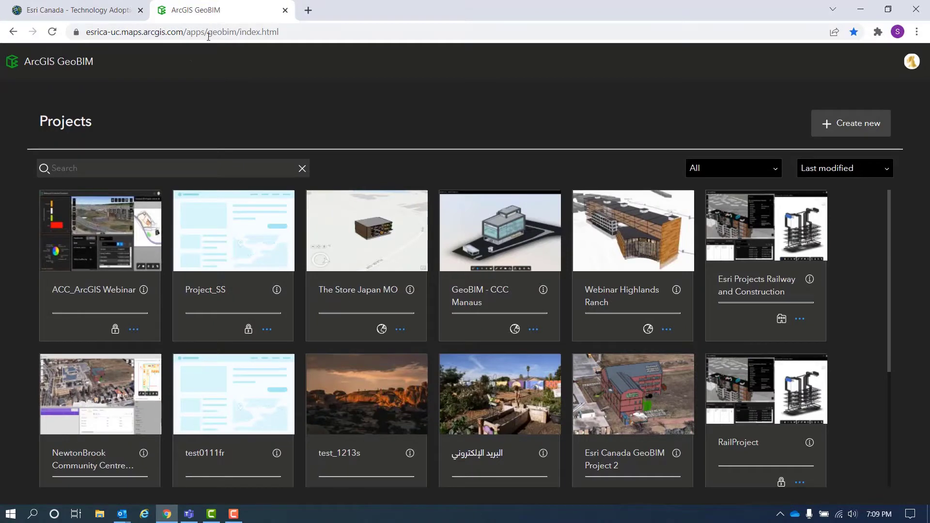
Check the ACC_ArcGIS Webinar project's name and description, then open that project for editing
{"action": "left_click", "coordinate": [133, 331]}
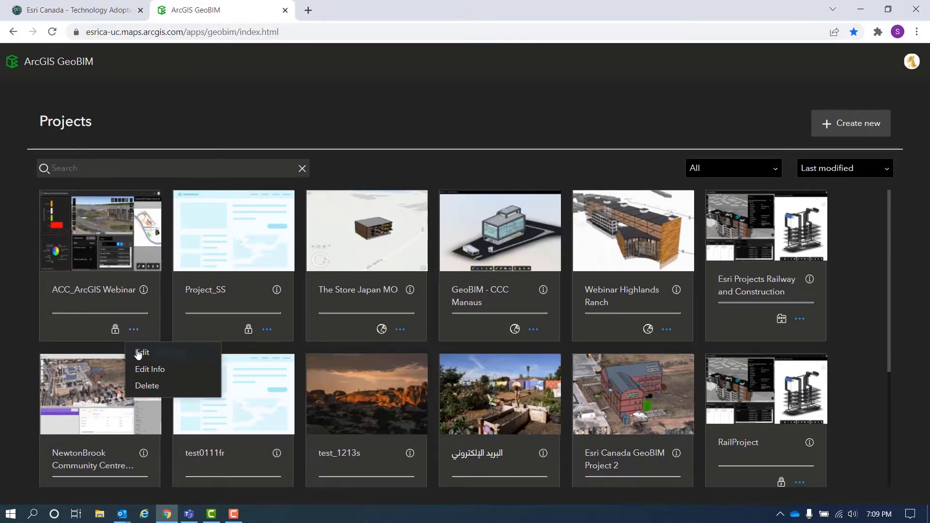
{"action": "left_click", "coordinate": [144, 370]}
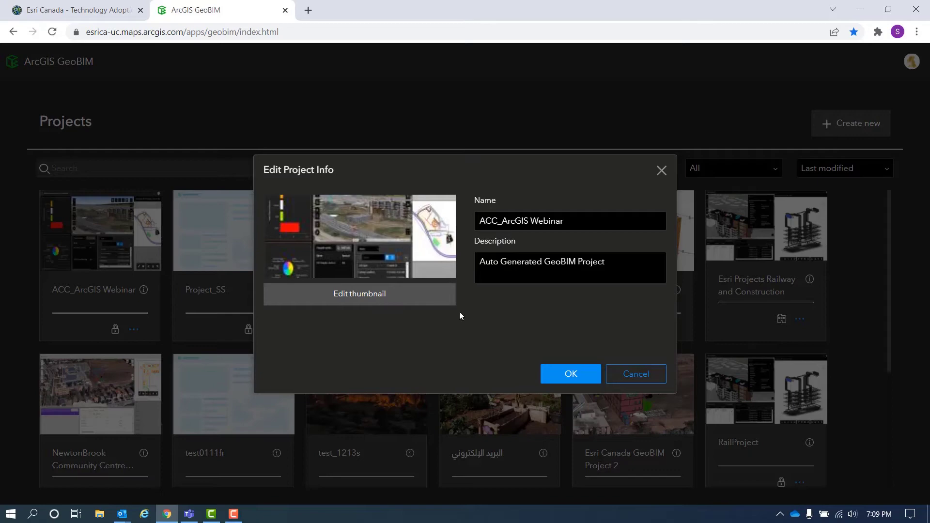
{"action": "left_click", "coordinate": [574, 372]}
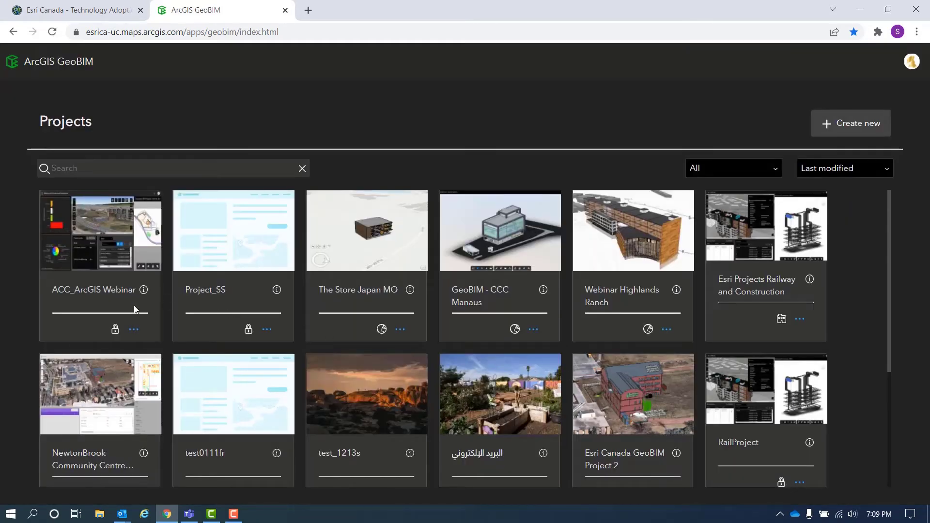
{"action": "left_click", "coordinate": [134, 331]}
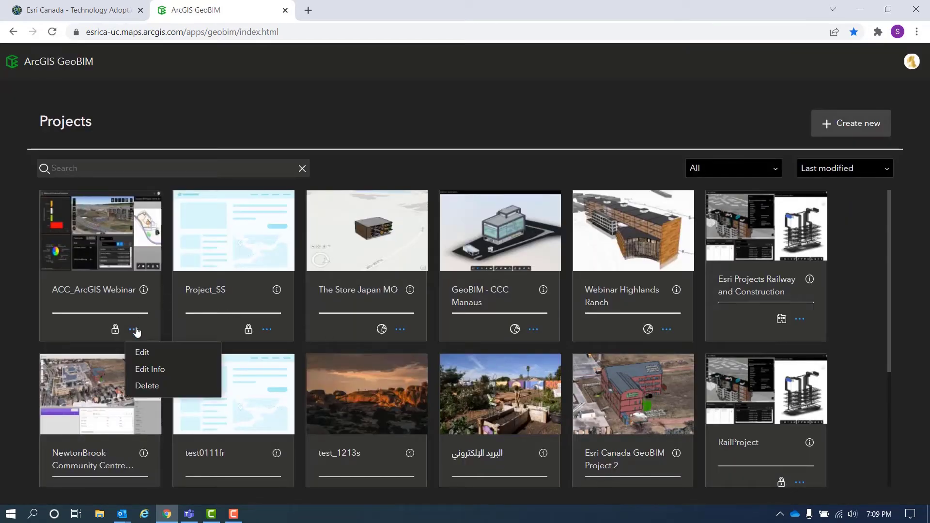
{"action": "left_click", "coordinate": [149, 352]}
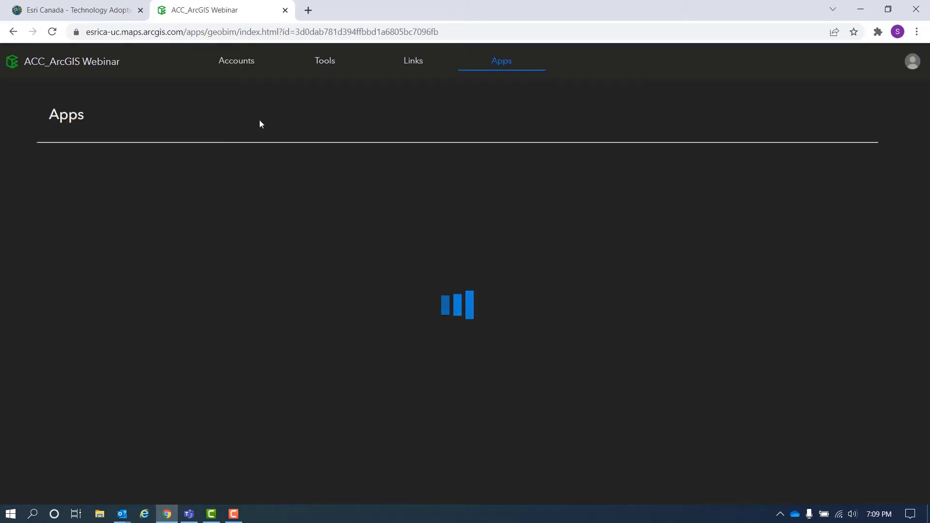
On the Accounts page, view the Autodesk account details showing the Highlands Ranch Light Rail project
{"action": "left_click", "coordinate": [238, 61]}
{"action": "left_click", "coordinate": [162, 304]}
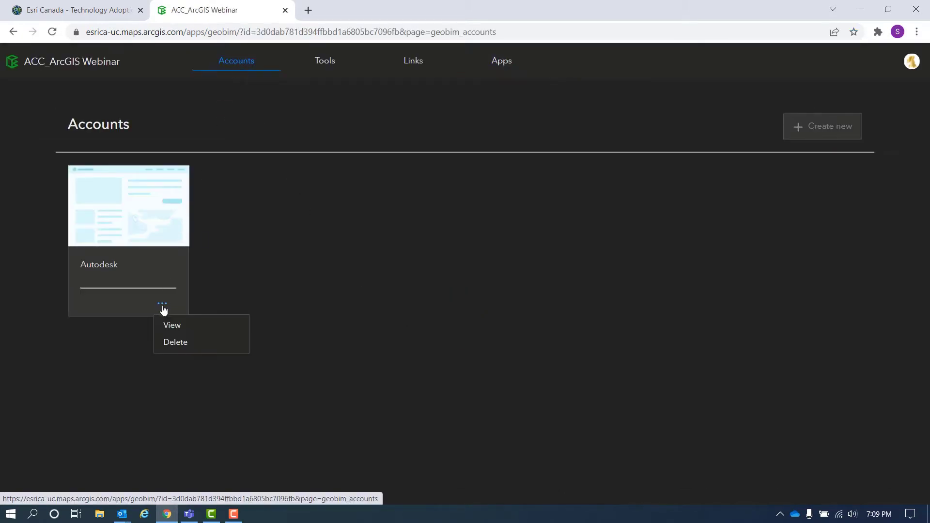
{"action": "left_click", "coordinate": [173, 326]}
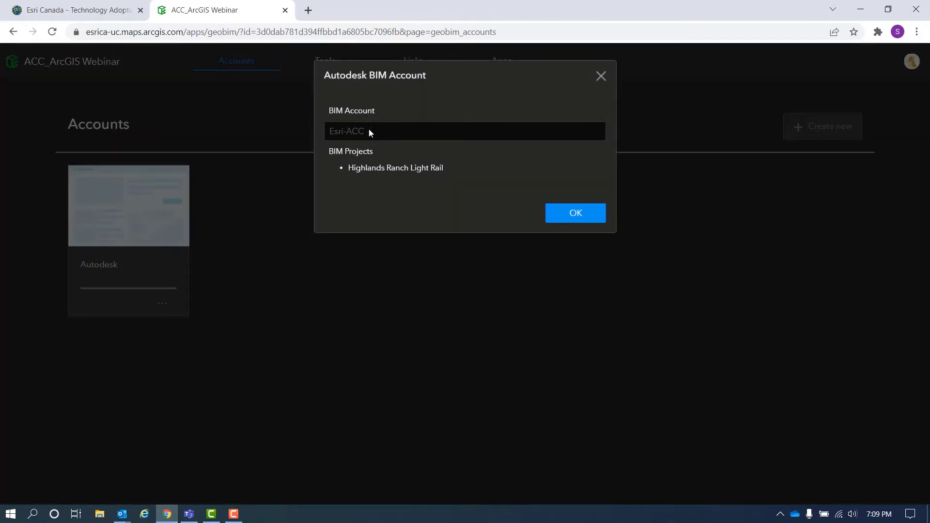
{"action": "left_click", "coordinate": [573, 213]}
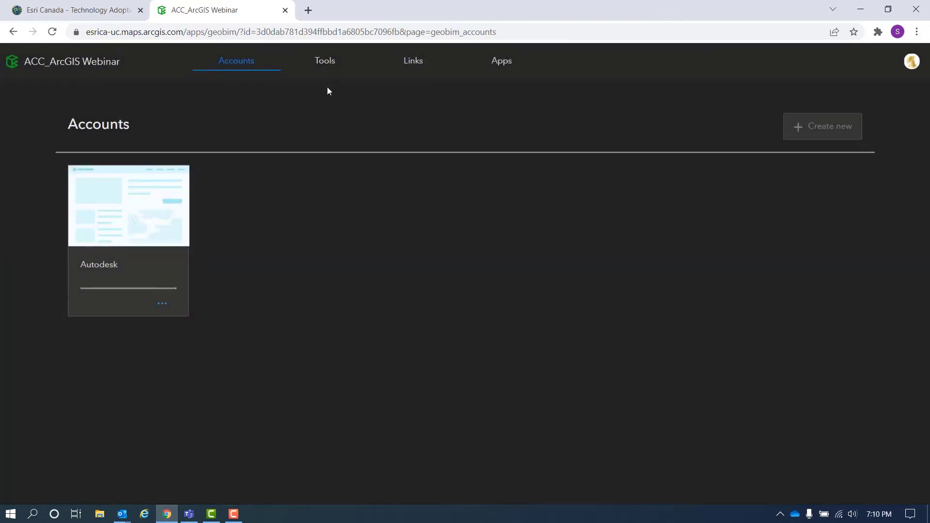
Run Locate Engineering Documents, Locate Issues and Create BIM Project Boundaries, then review Issues and Documents tables
{"action": "left_click", "coordinate": [328, 64]}
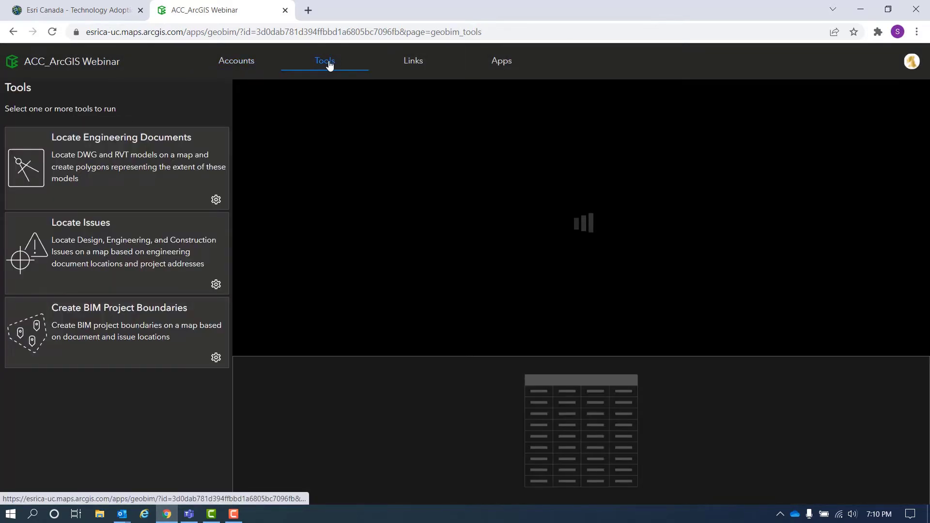
{"action": "left_click", "coordinate": [222, 149]}
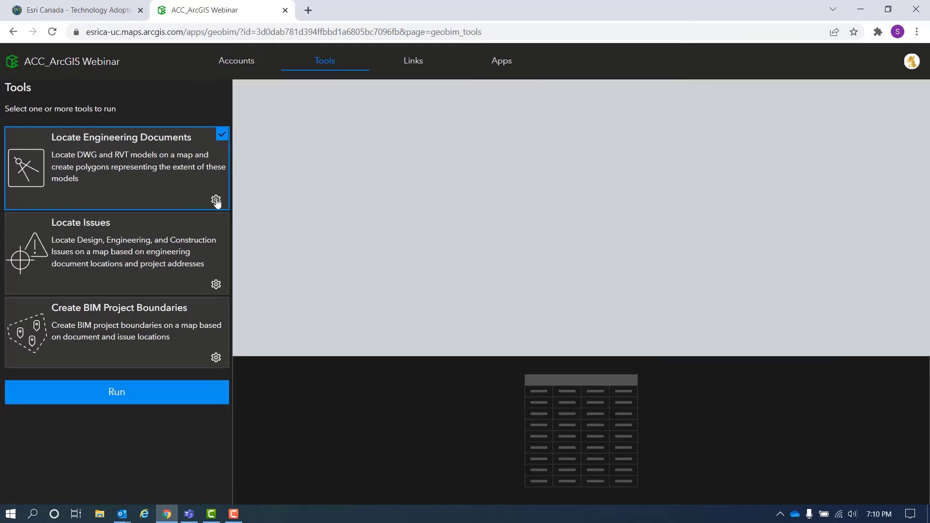
{"action": "left_click", "coordinate": [213, 219]}
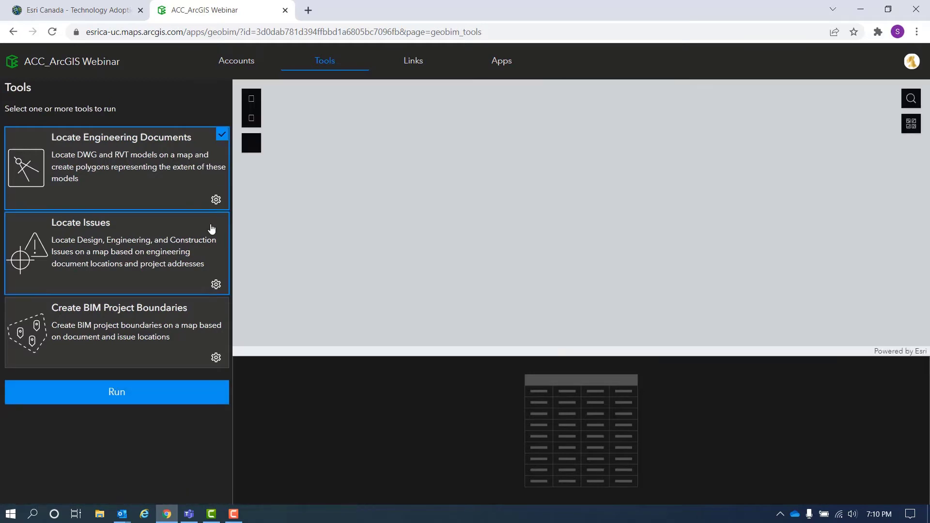
{"action": "left_click", "coordinate": [188, 317]}
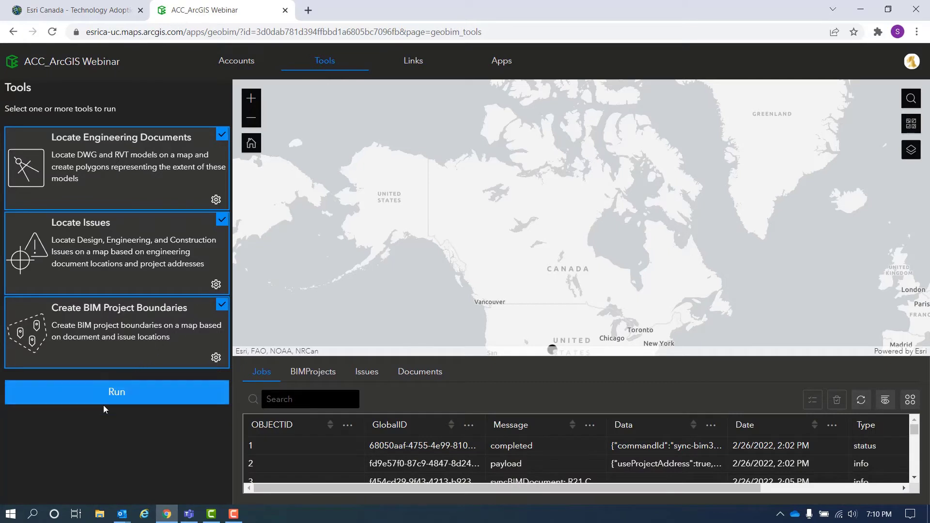
{"action": "left_click", "coordinate": [116, 393]}
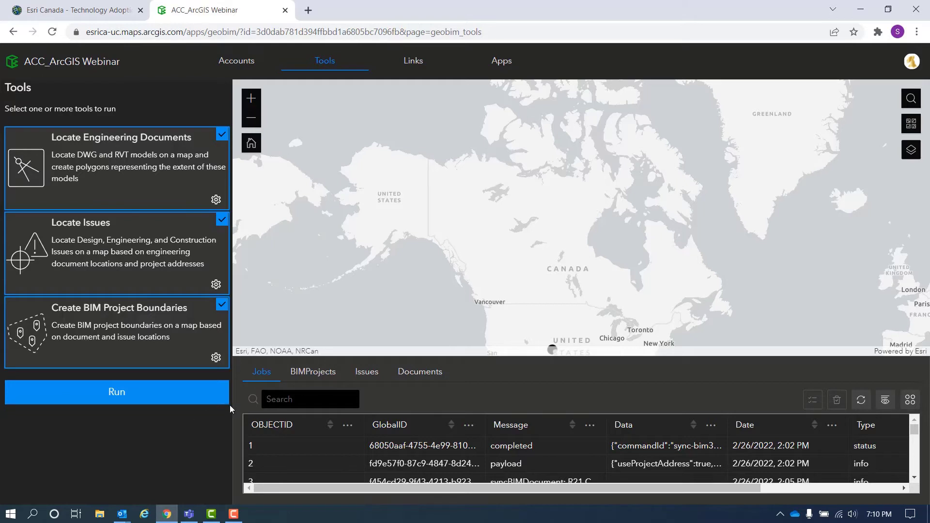
{"action": "left_click", "coordinate": [368, 373]}
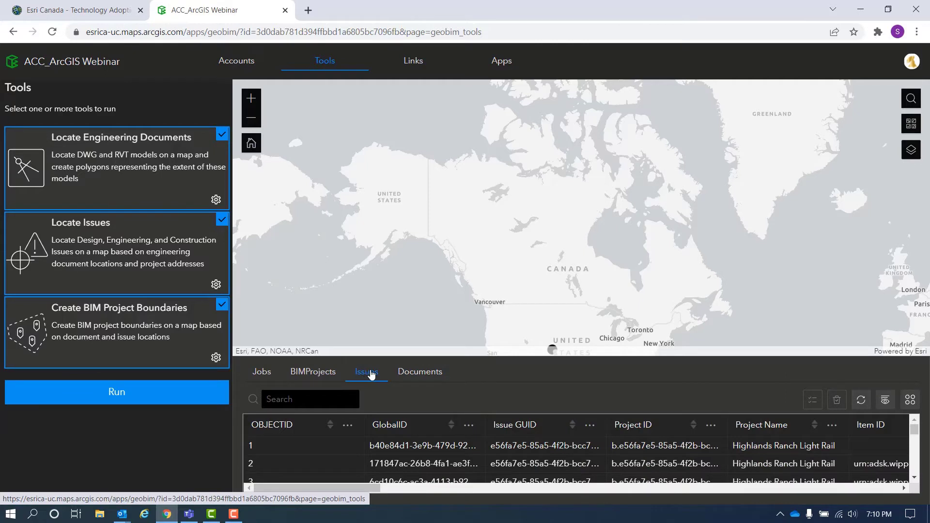
{"action": "left_click", "coordinate": [419, 374]}
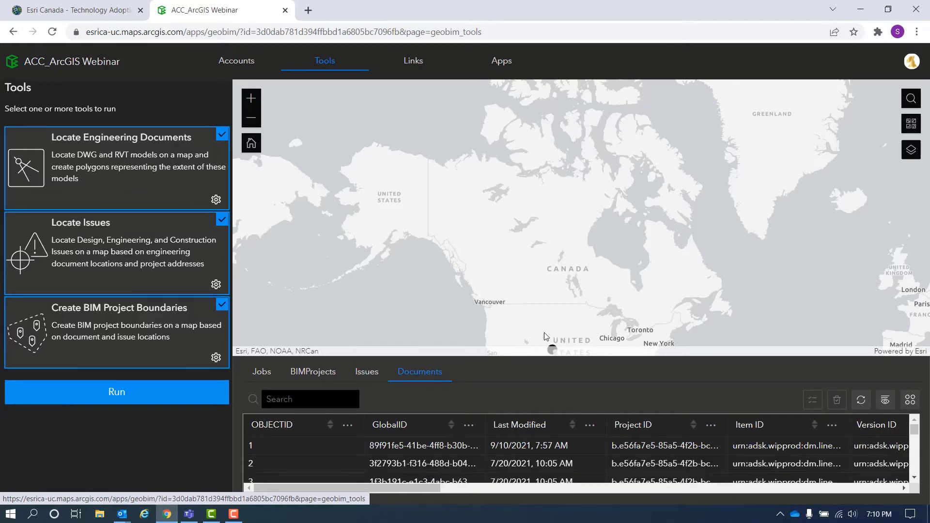
Pan and zoom the map to the document footprints and issue points near Highlands Ranch, Colorado
{"action": "left_click_drag", "start_coordinate": [561, 265], "coordinate": [584, 168]}
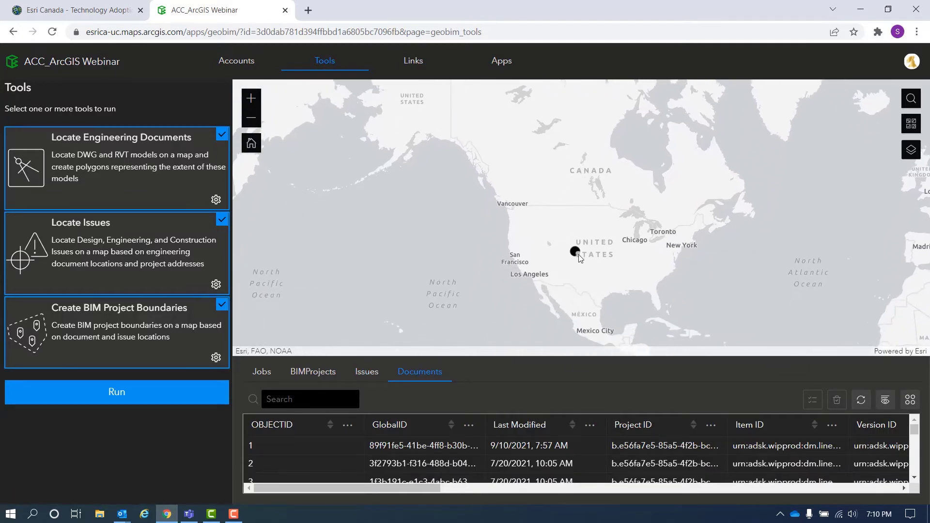
{"action": "scroll", "coordinate": [575, 252], "scroll_direction": "up", "scroll_amount": 2}
{"action": "scroll", "coordinate": [575, 251], "scroll_direction": "up", "scroll_amount": 5}
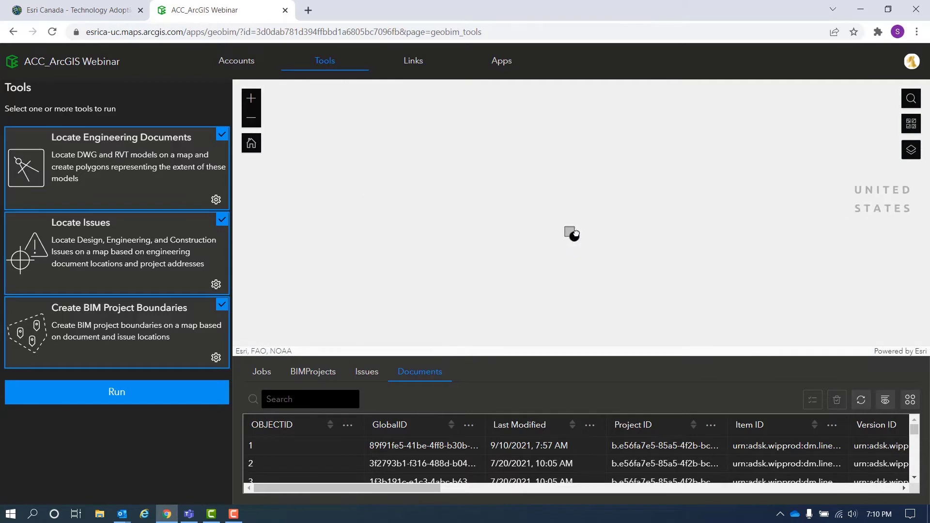
{"action": "scroll", "coordinate": [557, 194], "scroll_direction": "down", "scroll_amount": 3}
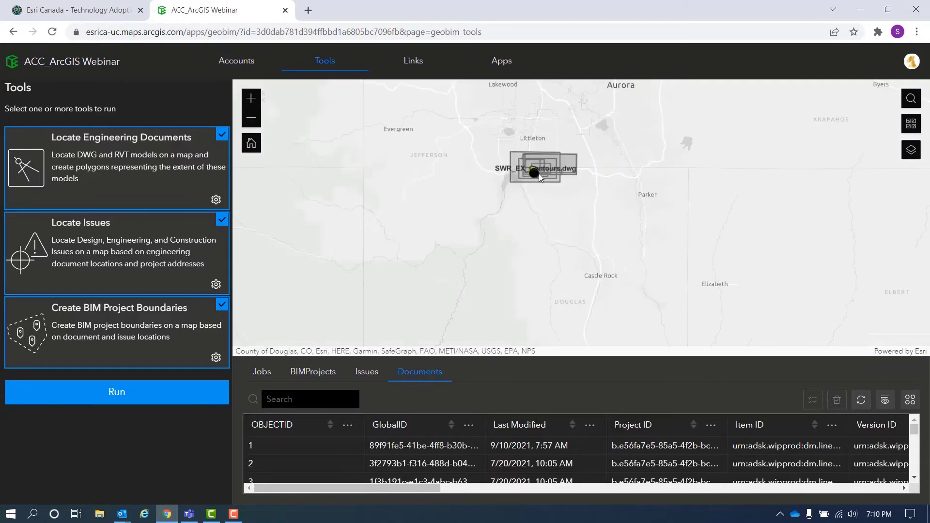
{"action": "scroll", "coordinate": [521, 172], "scroll_direction": "up", "scroll_amount": 3}
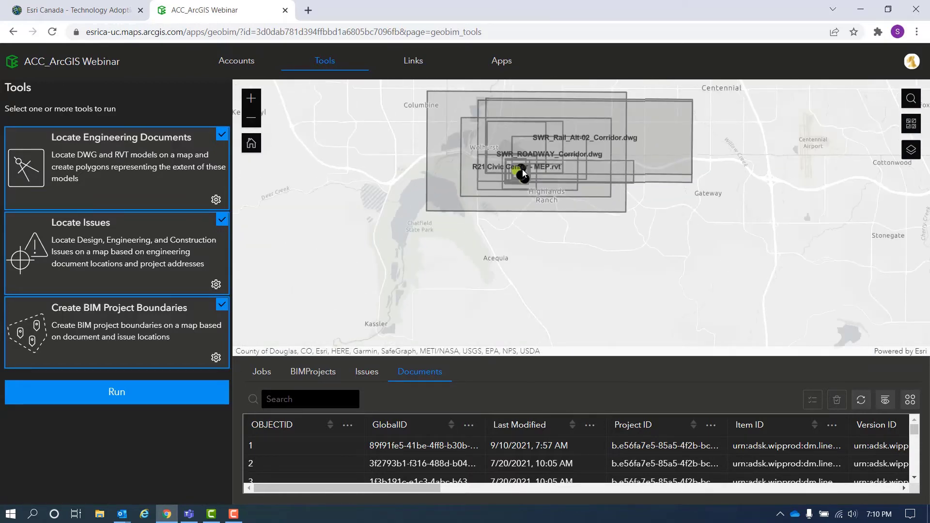
{"action": "scroll", "coordinate": [519, 169], "scroll_direction": "up", "scroll_amount": 2}
{"action": "scroll", "coordinate": [524, 170], "scroll_direction": "up", "scroll_amount": 2}
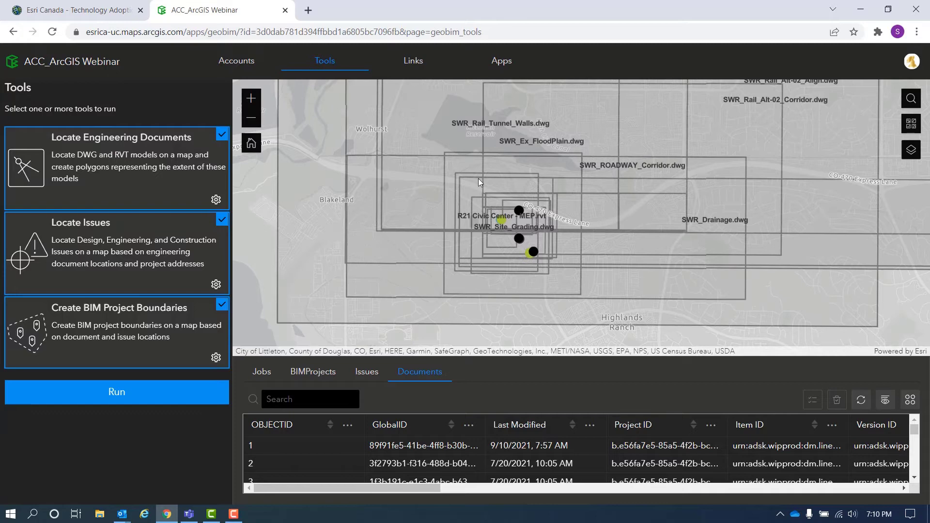
Add the HR Light Rail Project Dashboard - Scene from the GeoBIM Highlands Ranch group to Links
{"action": "left_click", "coordinate": [419, 63]}
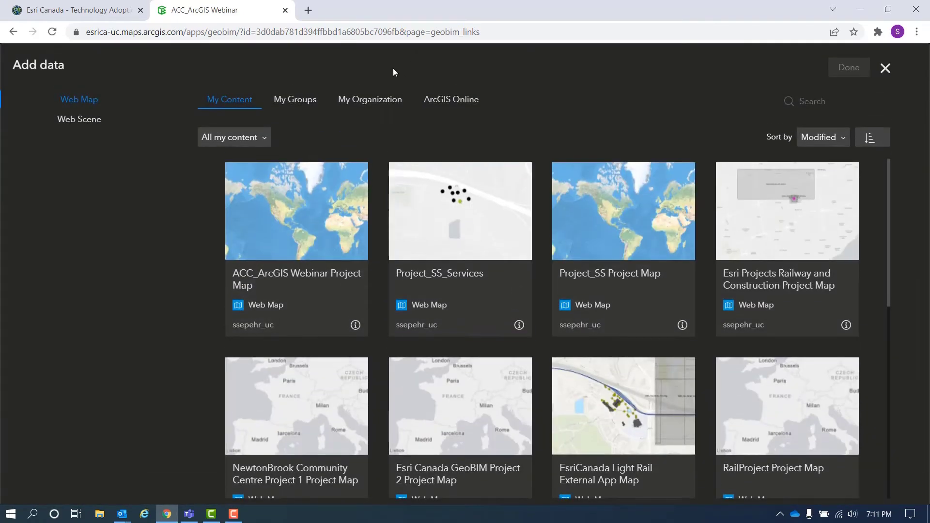
{"action": "left_click", "coordinate": [85, 122]}
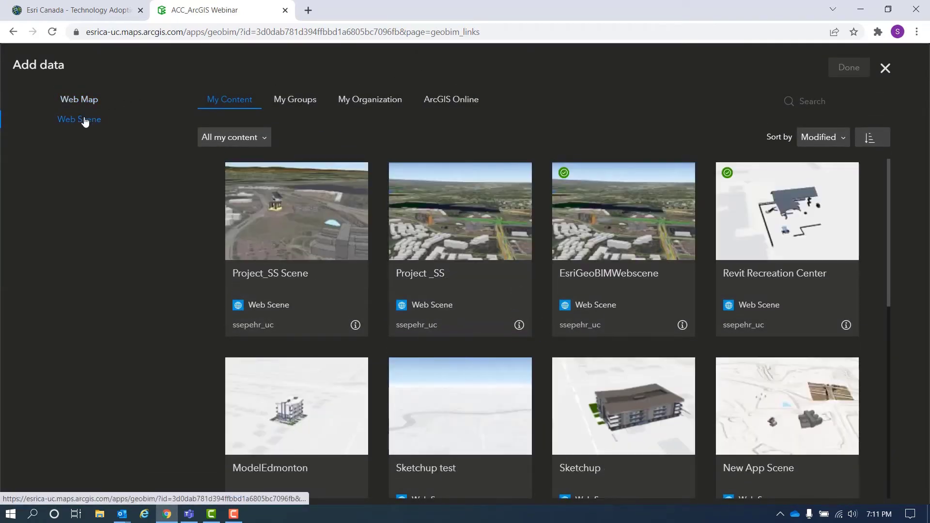
{"action": "left_click", "coordinate": [298, 103]}
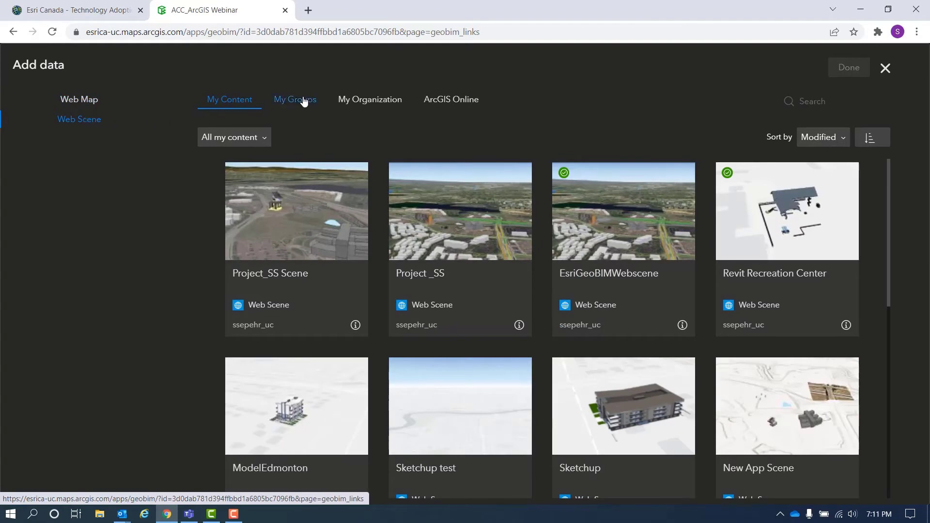
{"action": "left_click", "coordinate": [289, 137]}
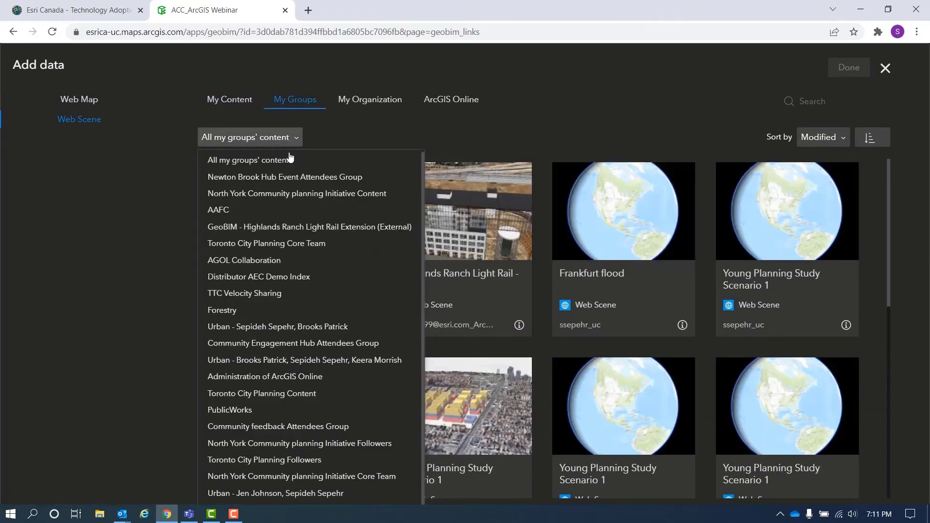
{"action": "left_click", "coordinate": [284, 232]}
{"action": "left_click", "coordinate": [285, 233]}
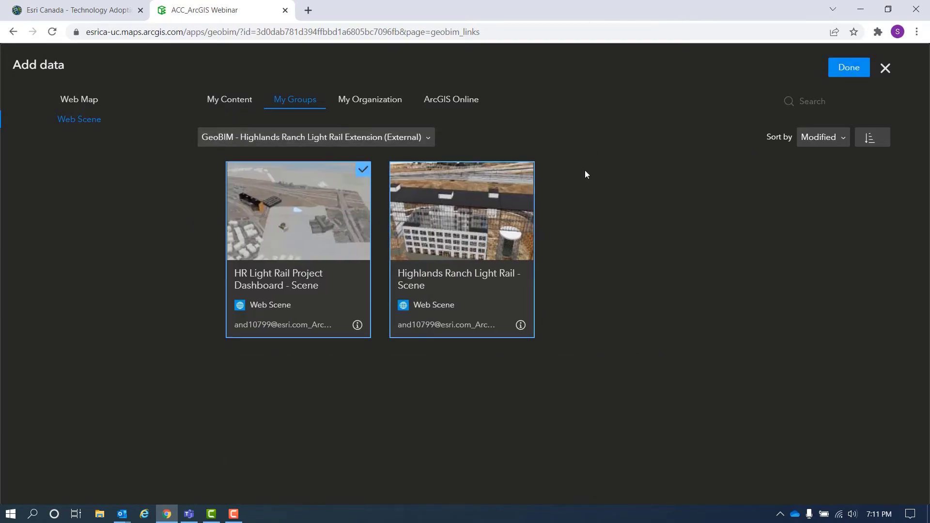
{"action": "left_click", "coordinate": [850, 68]}
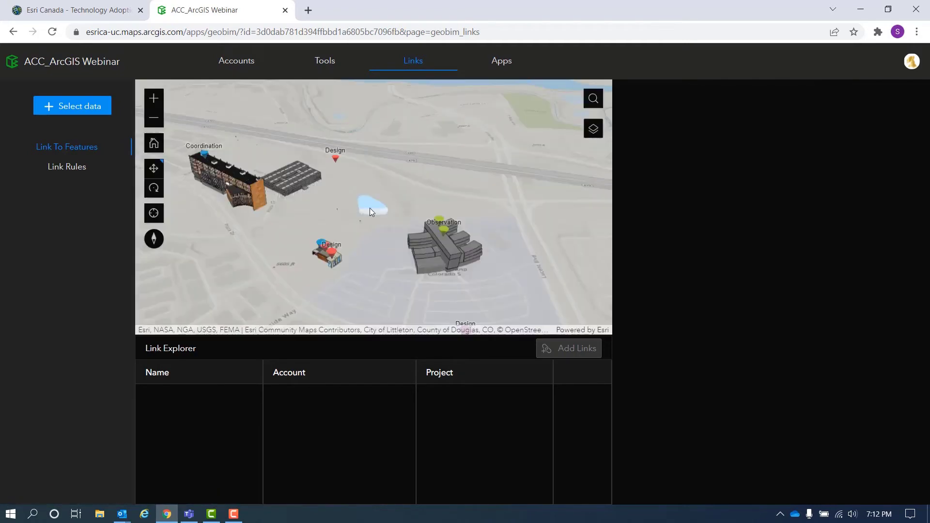
Select the Civic Center roof feature and browse Esri-ACC project files to R21 Civic Center - MEP.rvt
{"action": "left_click", "coordinate": [216, 165]}
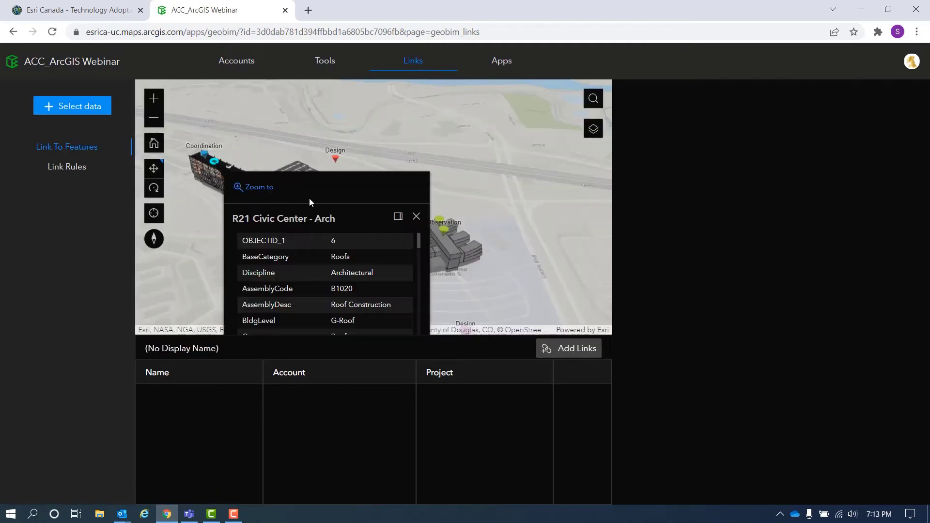
{"action": "left_click", "coordinate": [576, 350]}
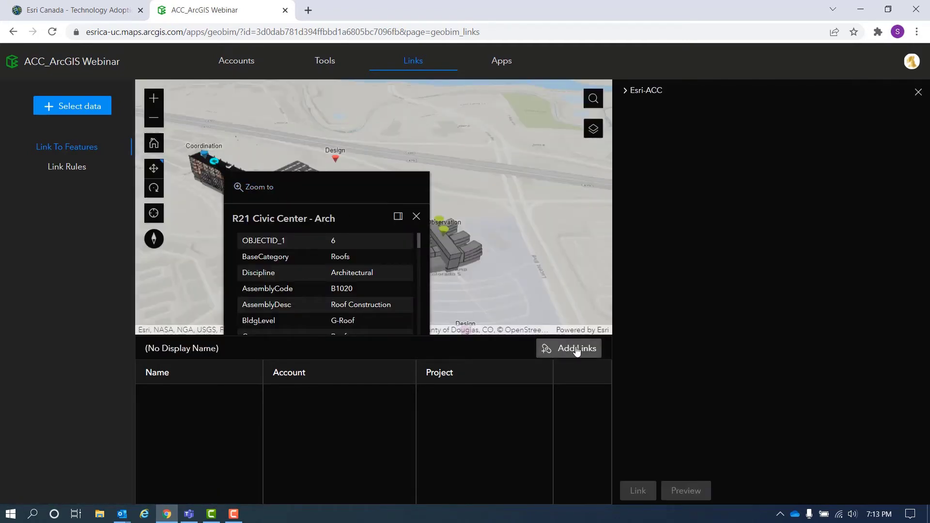
{"action": "left_click", "coordinate": [630, 91]}
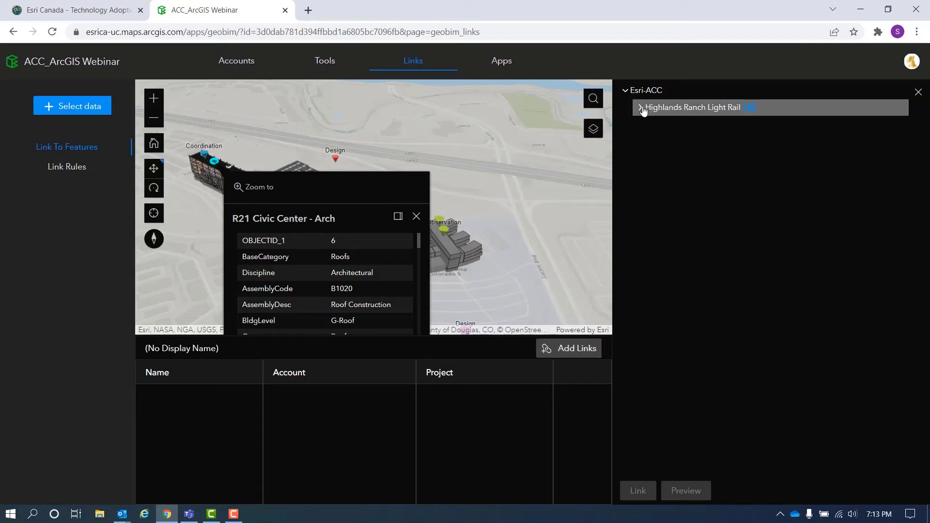
{"action": "left_click", "coordinate": [639, 107]}
{"action": "left_click", "coordinate": [656, 140]}
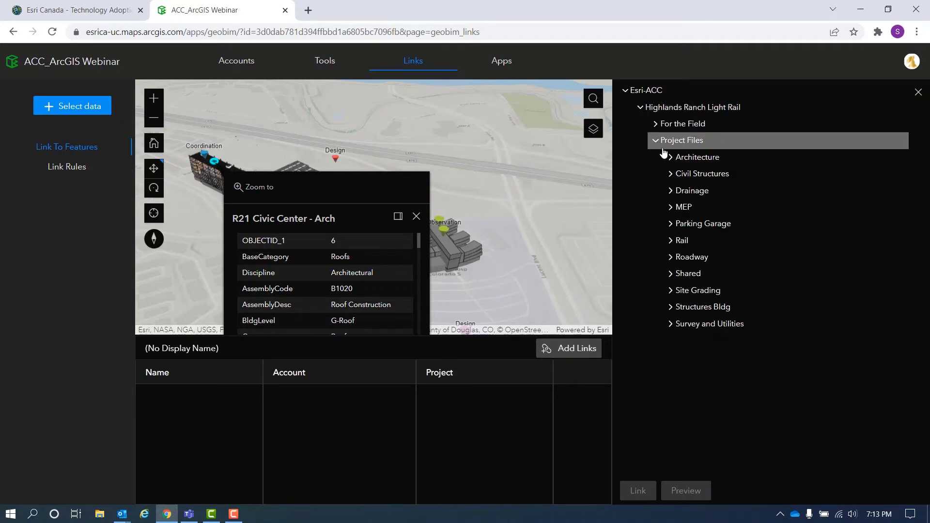
{"action": "left_click", "coordinate": [671, 158]}
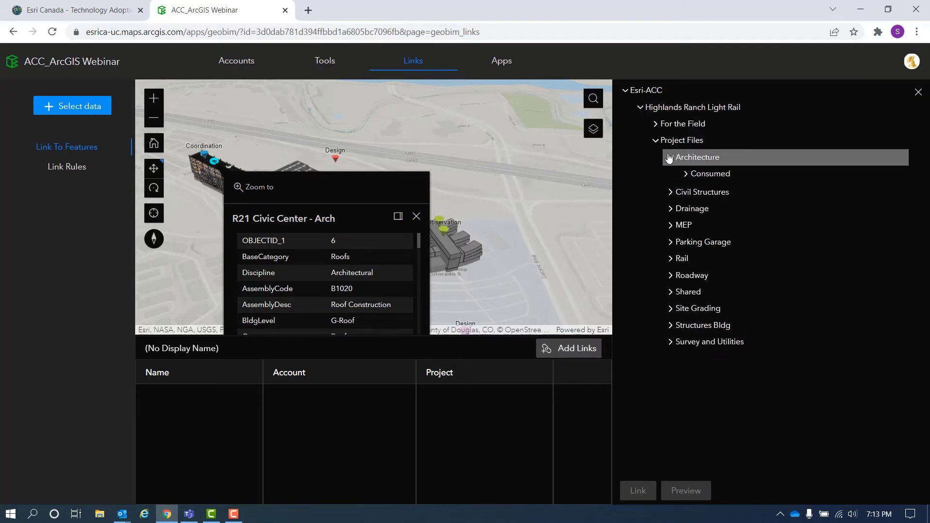
{"action": "left_click", "coordinate": [701, 191]}
{"action": "left_click", "coordinate": [691, 274]}
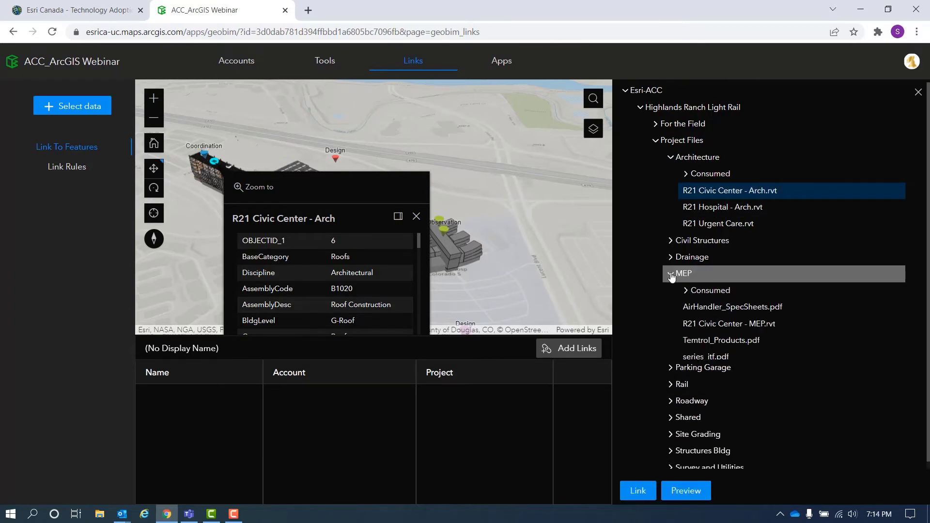
{"action": "left_click", "coordinate": [720, 324]}
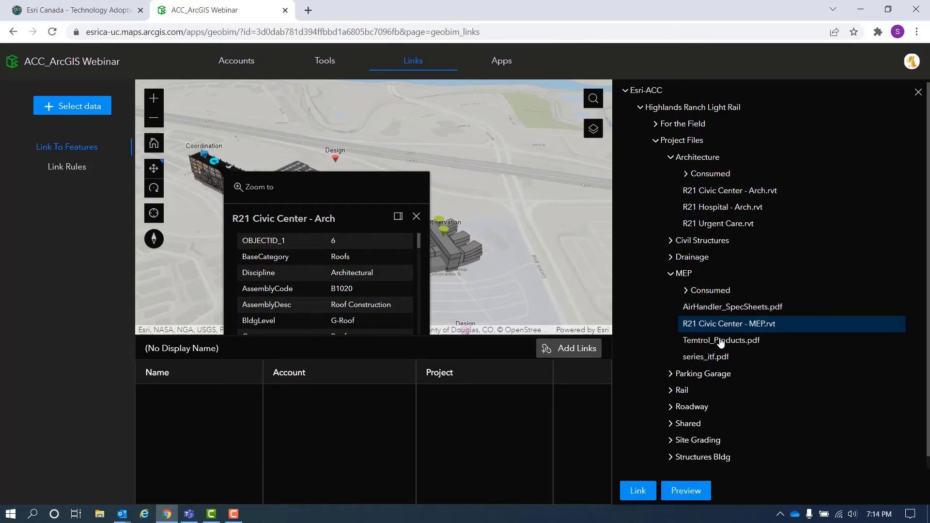
Preview and link R21 Civic Center - MEP.rvt to the feature, then close the preview and popup
{"action": "left_click", "coordinate": [691, 491]}
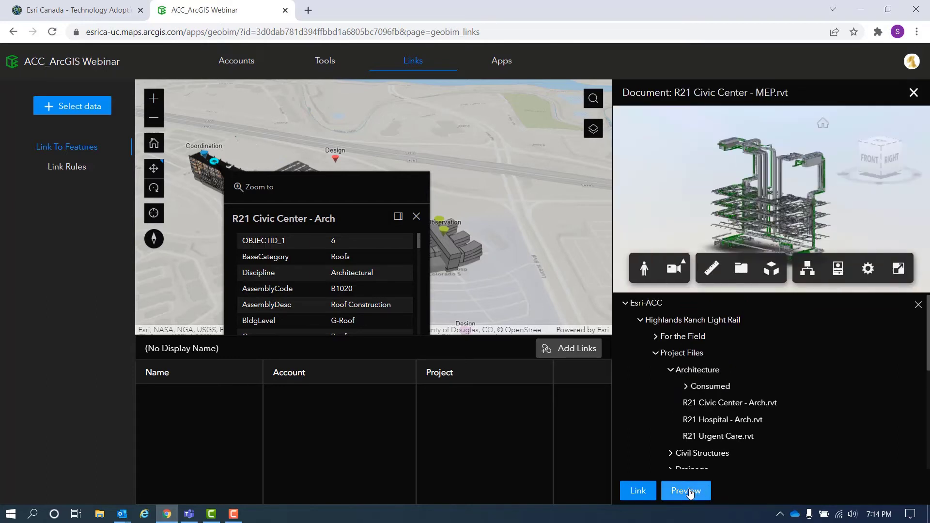
{"action": "left_click", "coordinate": [639, 490]}
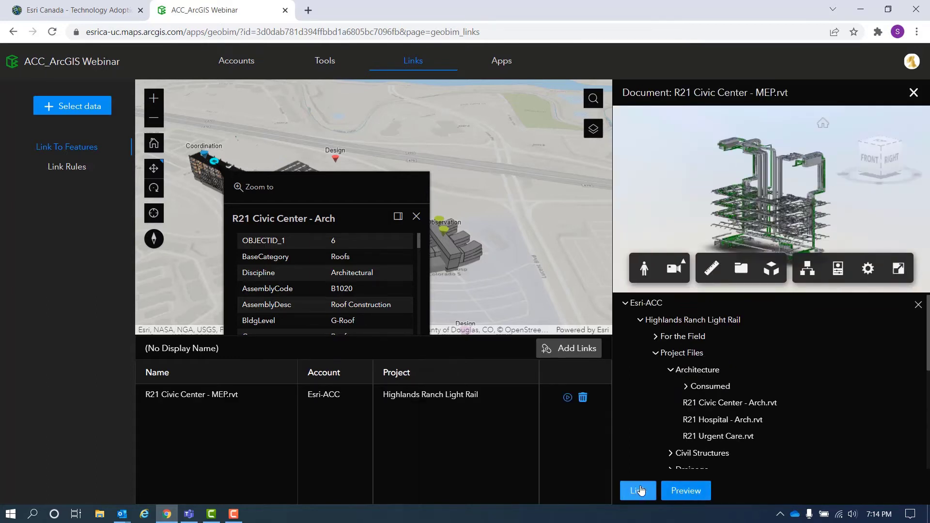
{"action": "left_click", "coordinate": [913, 92]}
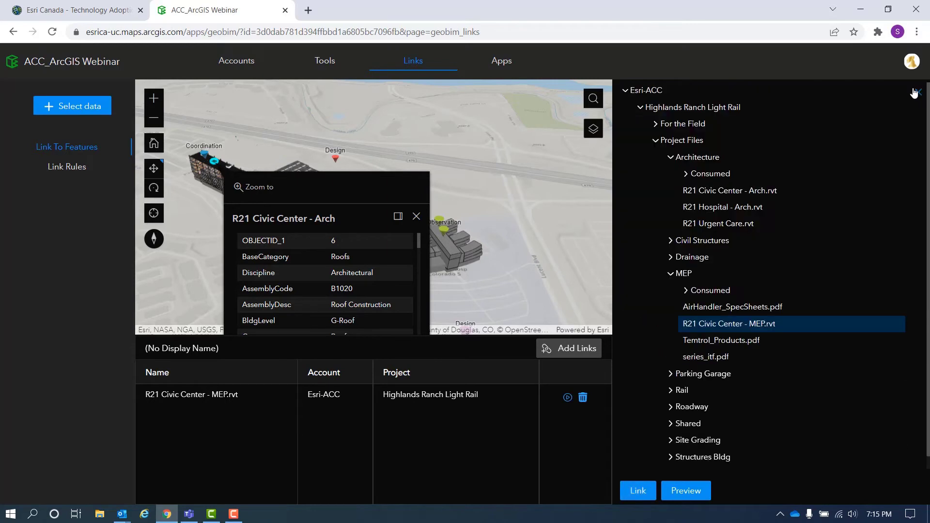
{"action": "left_click", "coordinate": [416, 216]}
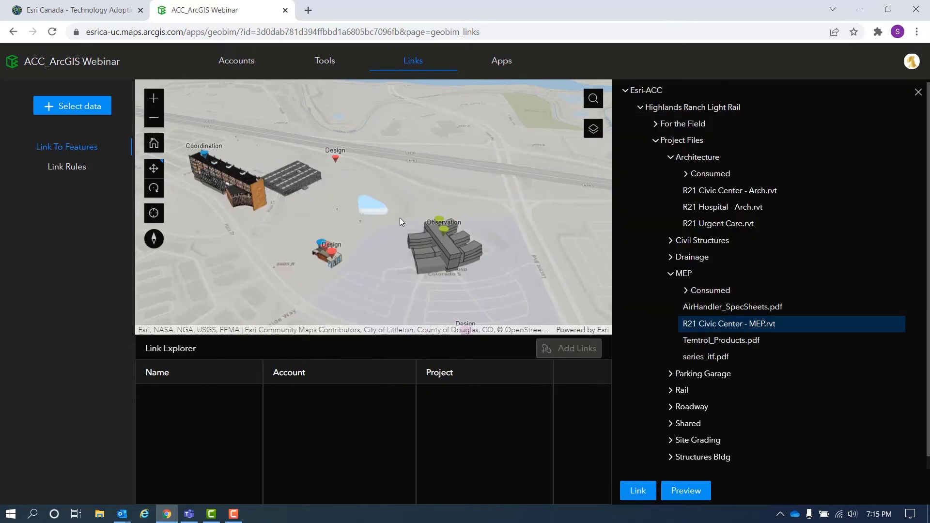
{"action": "left_click_drag", "start_coordinate": [348, 211], "coordinate": [367, 173]}
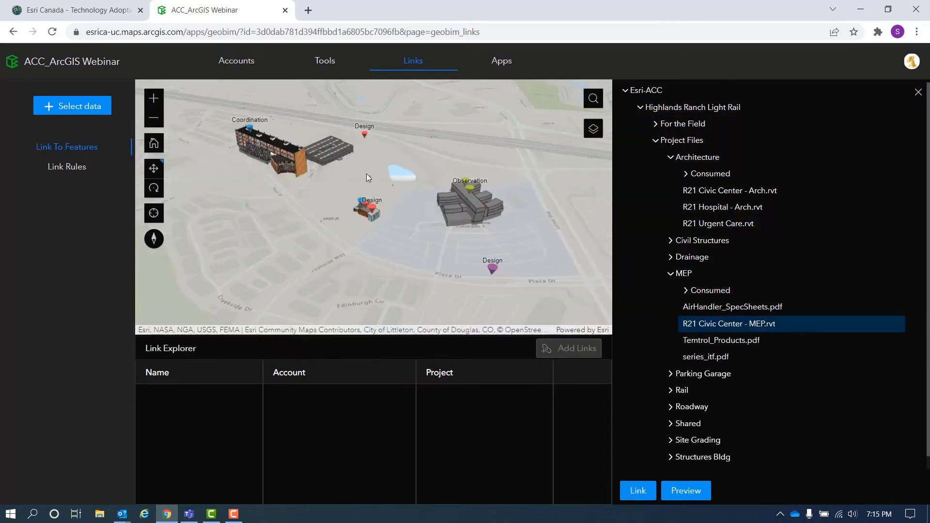
Create a ViewerUrl rule using SharedView (max links -1) on the Civic Center Building - Architecture layer
{"action": "left_click", "coordinate": [68, 173]}
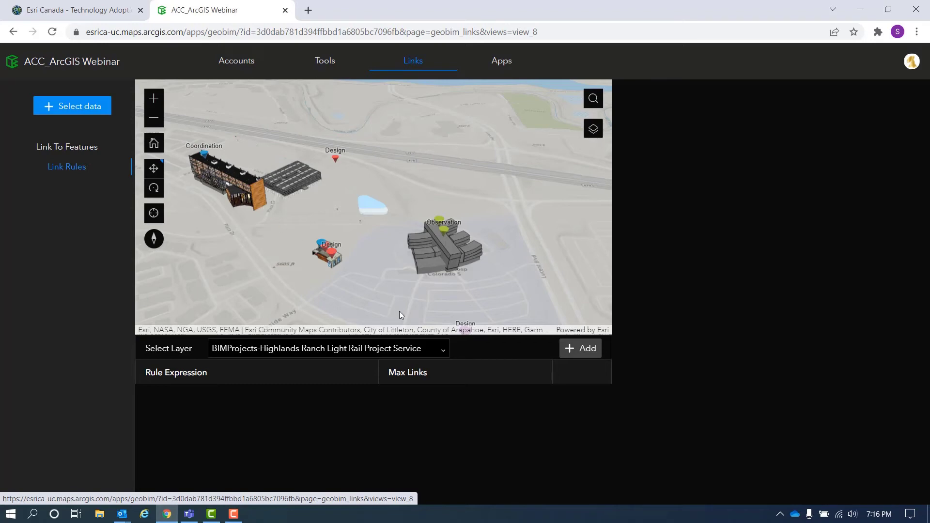
{"action": "left_click", "coordinate": [445, 353]}
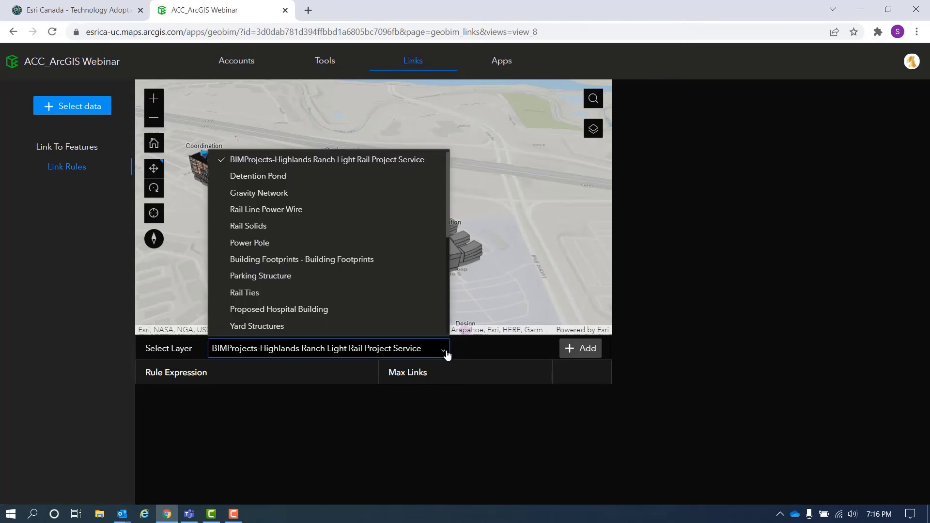
{"action": "scroll", "coordinate": [441, 297], "scroll_direction": "down", "scroll_amount": 1}
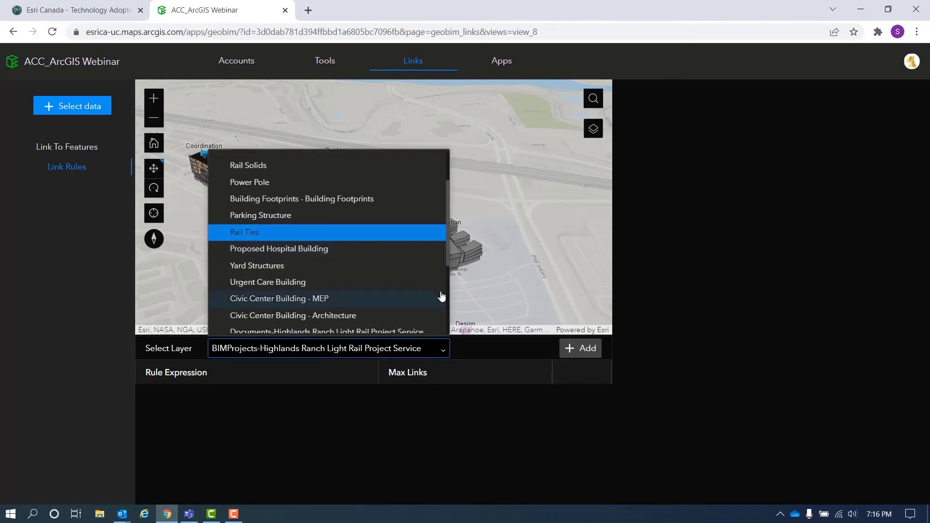
{"action": "scroll", "coordinate": [441, 297], "scroll_direction": "down", "scroll_amount": 1}
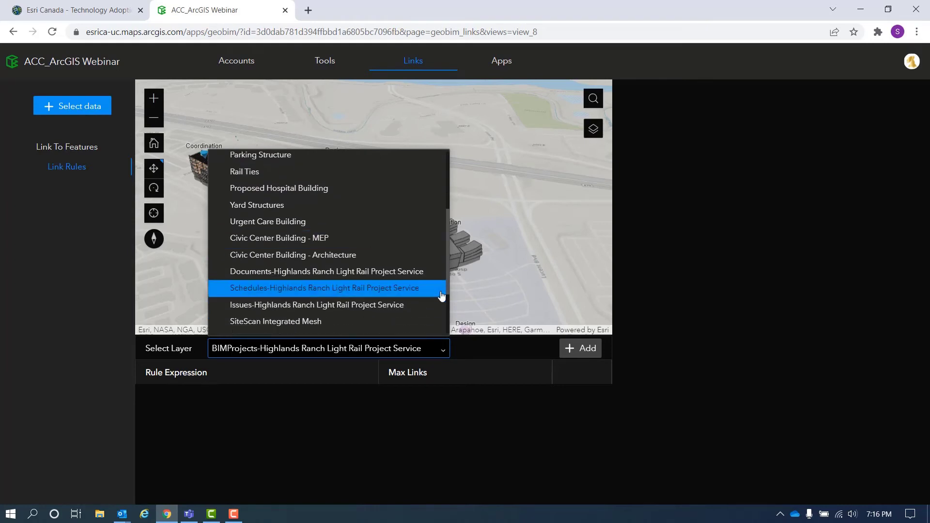
{"action": "left_click", "coordinate": [326, 260]}
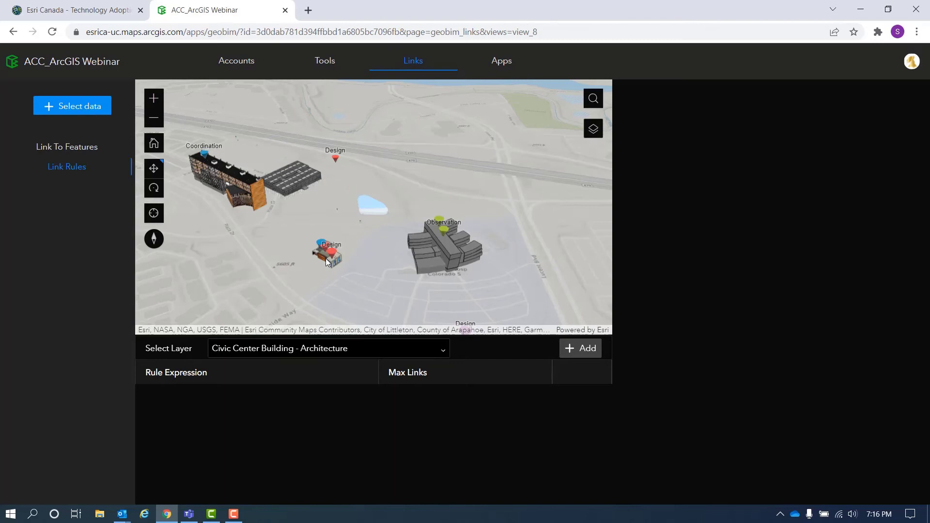
{"action": "left_click", "coordinate": [584, 349]}
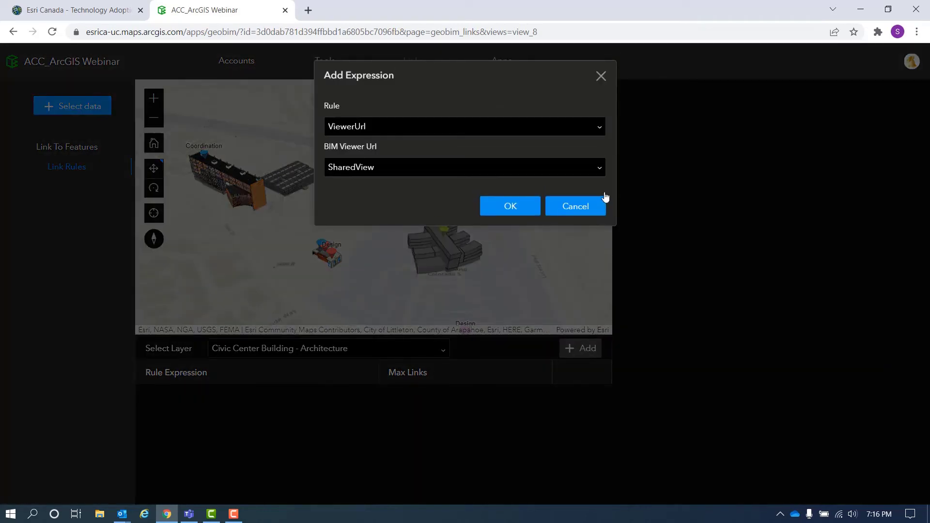
{"action": "left_click", "coordinate": [510, 207]}
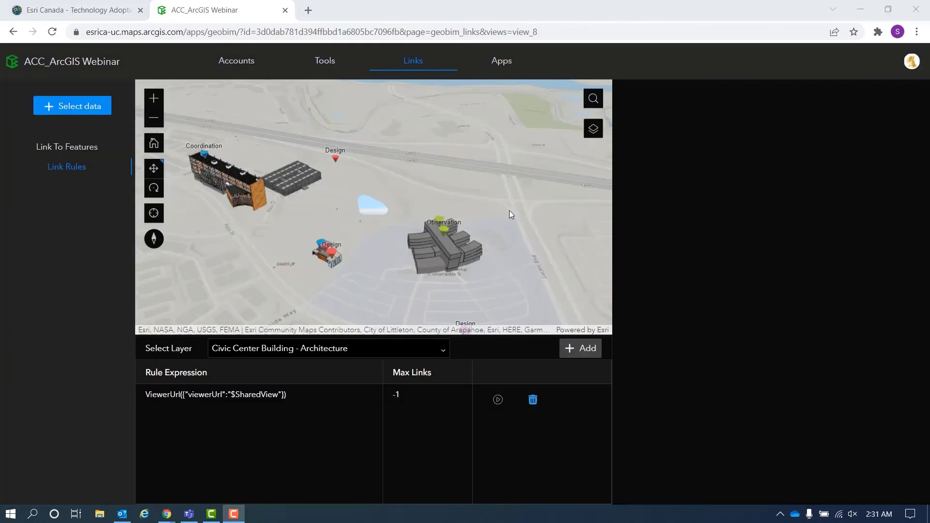
{"action": "left_click", "coordinate": [245, 177]}
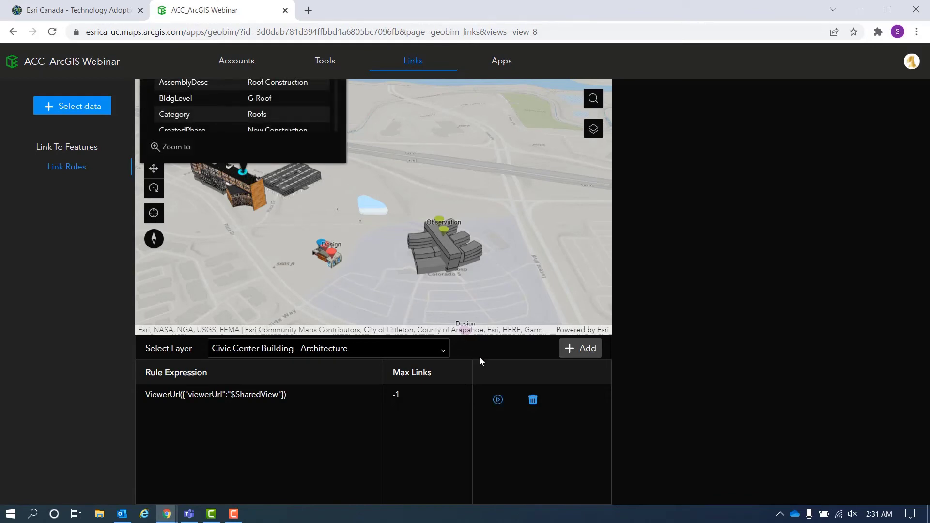
Open the linked R21 Civic Center - Arch.rvt 3D model in the document viewer beside the scene
{"action": "left_click", "coordinate": [498, 401]}
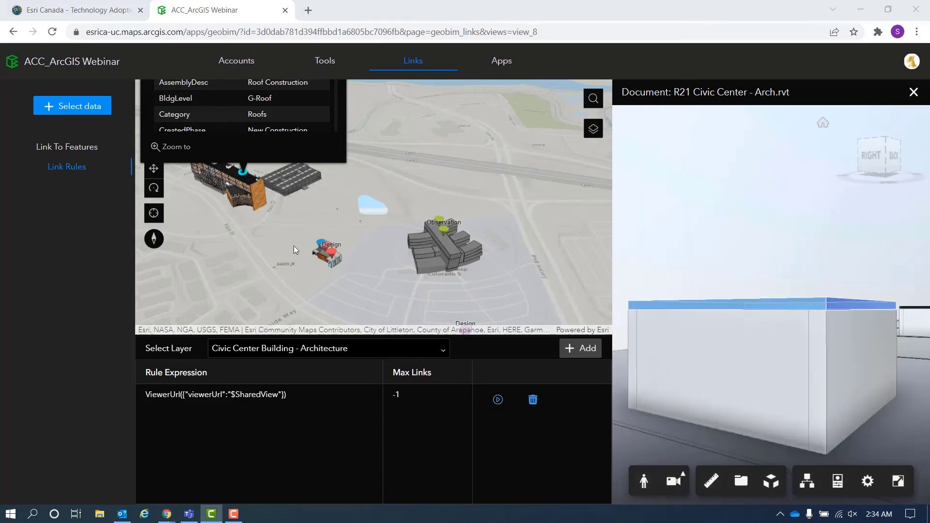
{"action": "left_click", "coordinate": [266, 218]}
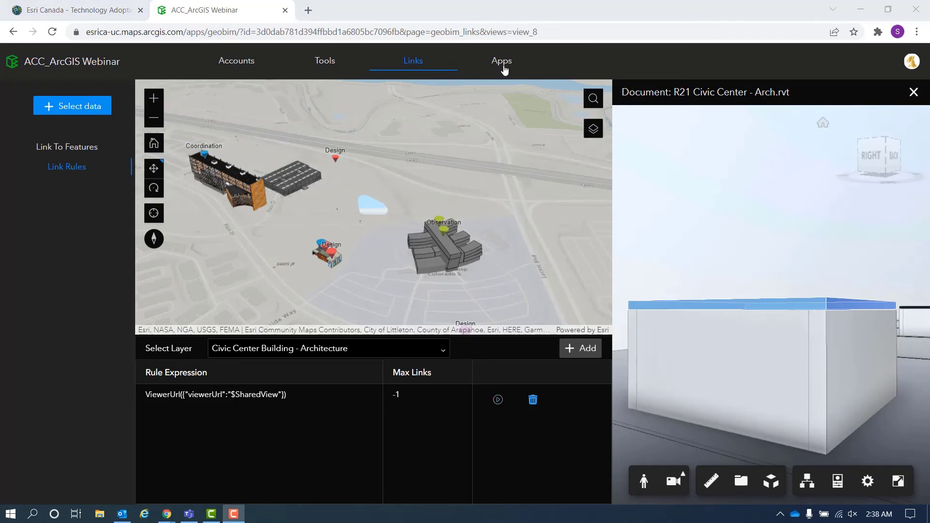
Create a new Issues Dashboard app from the project's Apps page
{"action": "left_click", "coordinate": [503, 64]}
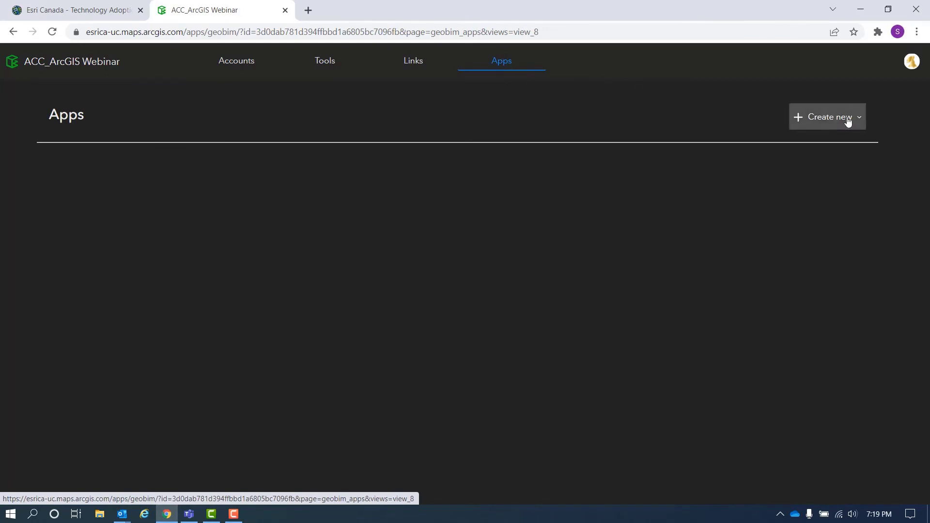
{"action": "left_click", "coordinate": [848, 122]}
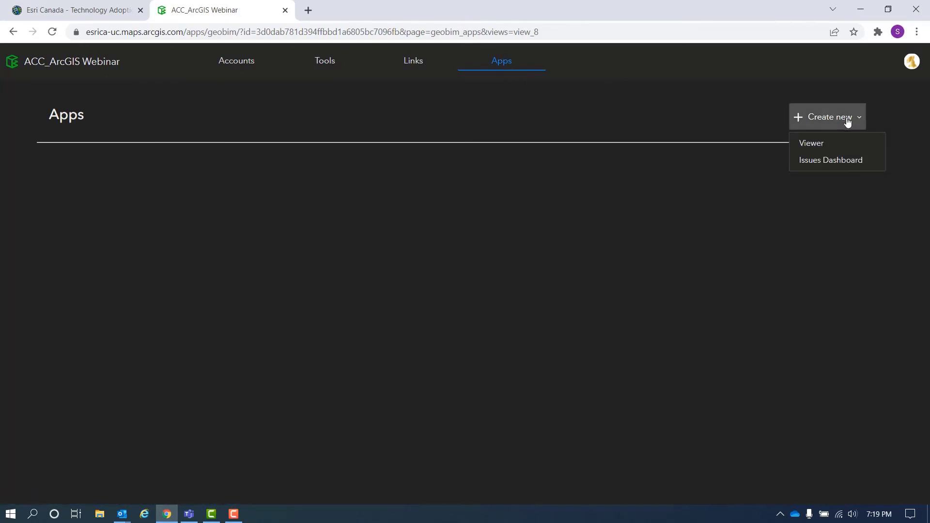
{"action": "left_click", "coordinate": [818, 163]}
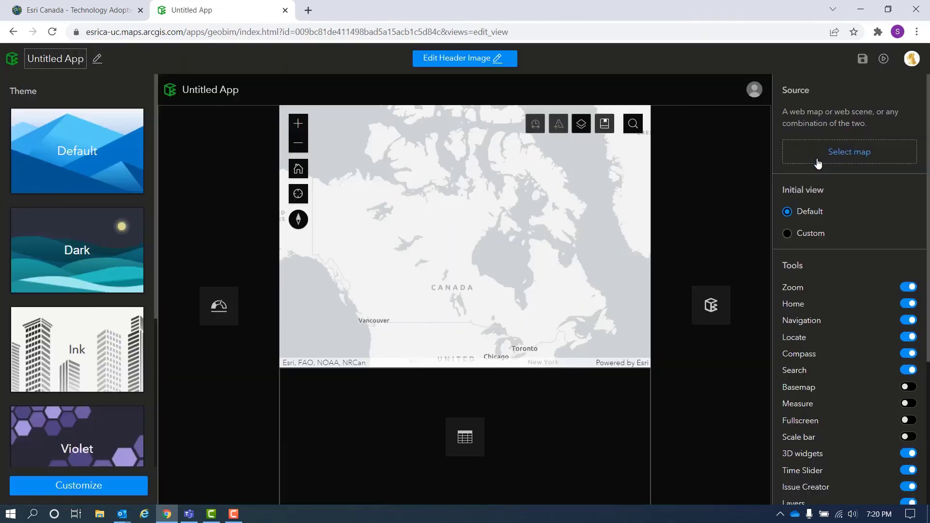
Set the app's source to the HR Light Rail Project Dashboard - Scene from the Highlands Ranch group
{"action": "left_click", "coordinate": [851, 152]}
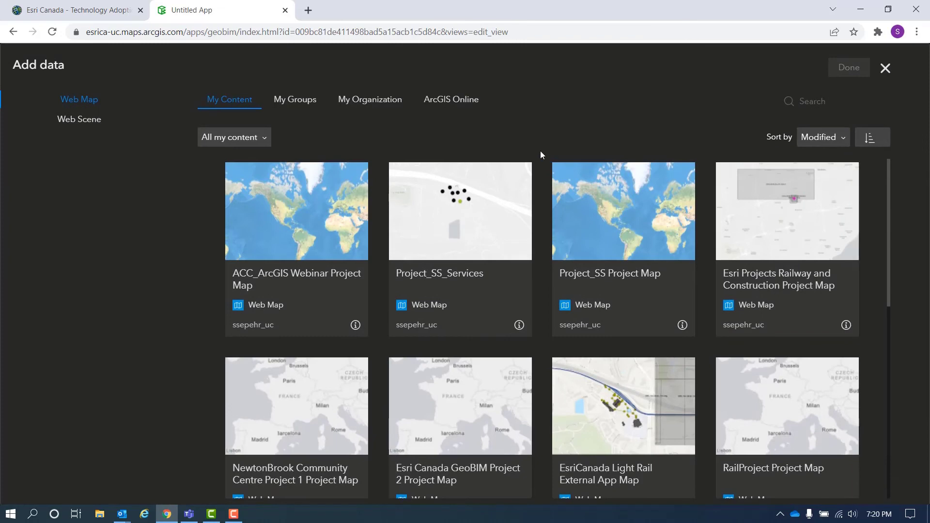
{"action": "left_click", "coordinate": [310, 102]}
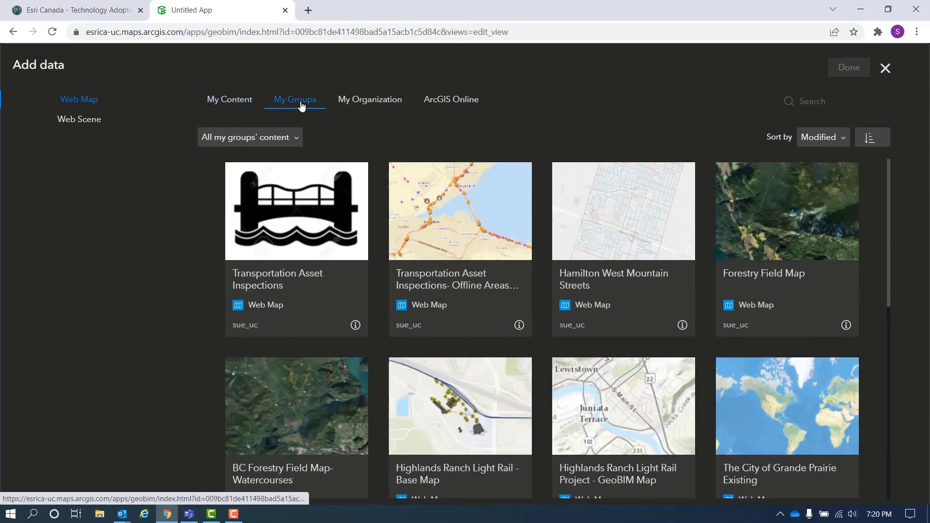
{"action": "left_click", "coordinate": [296, 138]}
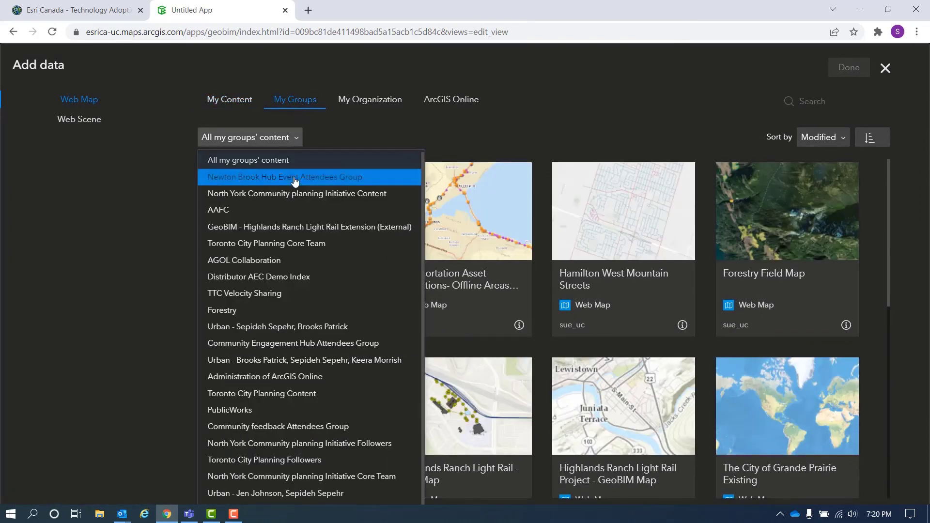
{"action": "left_click", "coordinate": [290, 226]}
{"action": "left_click", "coordinate": [64, 127]}
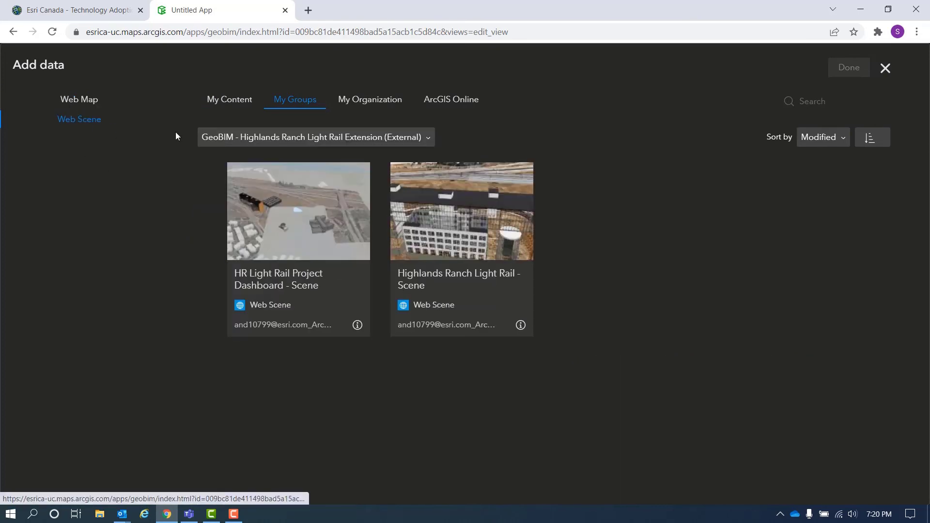
{"action": "left_click", "coordinate": [369, 213]}
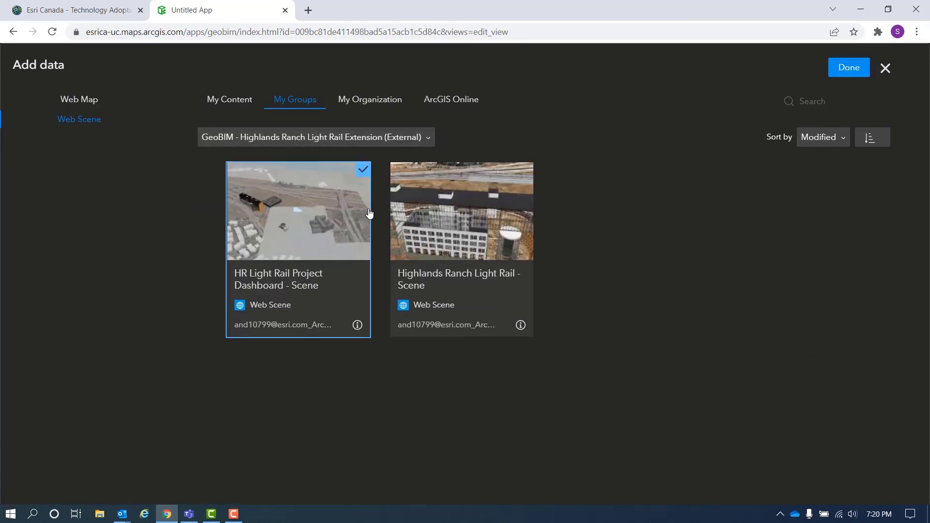
{"action": "left_click", "coordinate": [847, 67]}
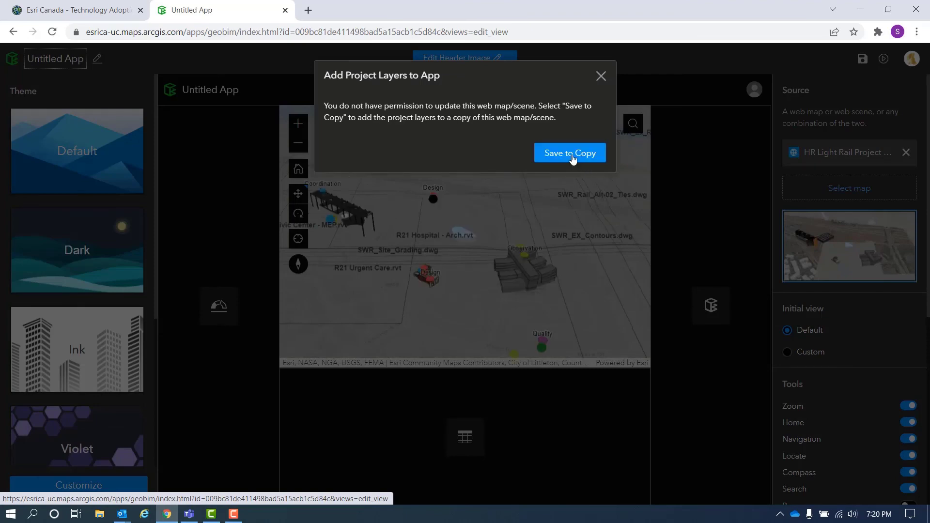
Save the project layers to a new scene copy named 'Webinar App Scene'
{"action": "left_click", "coordinate": [572, 157]}
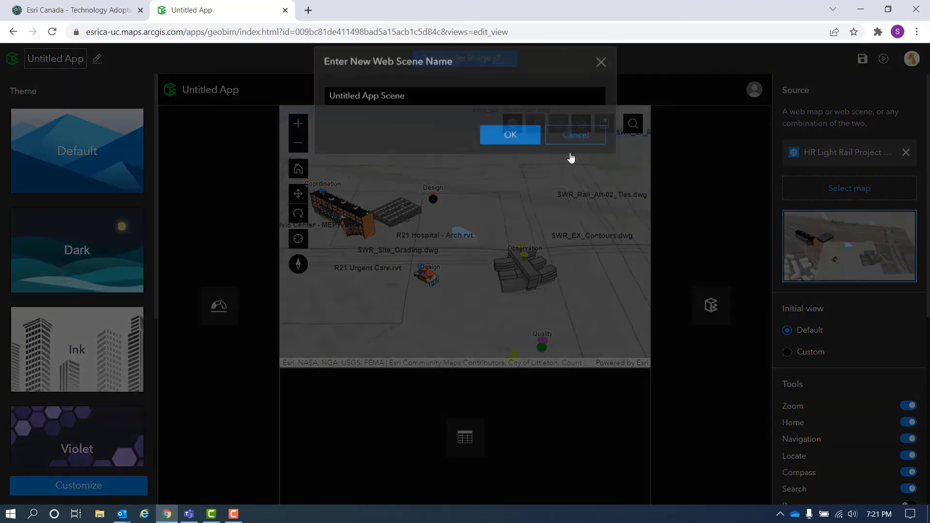
{"action": "left_click", "coordinate": [347, 110]}
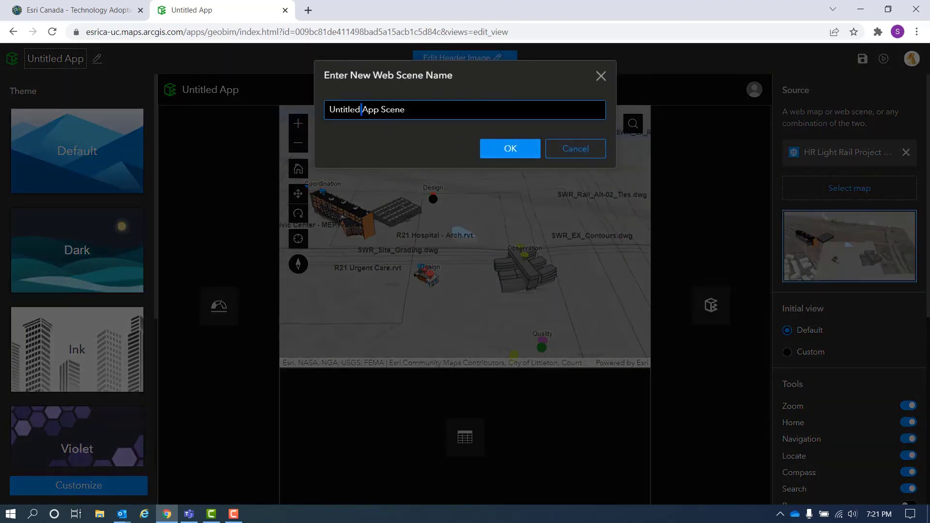
{"action": "double_click", "coordinate": [347, 109]}
{"action": "type", "text": "Webinar"}
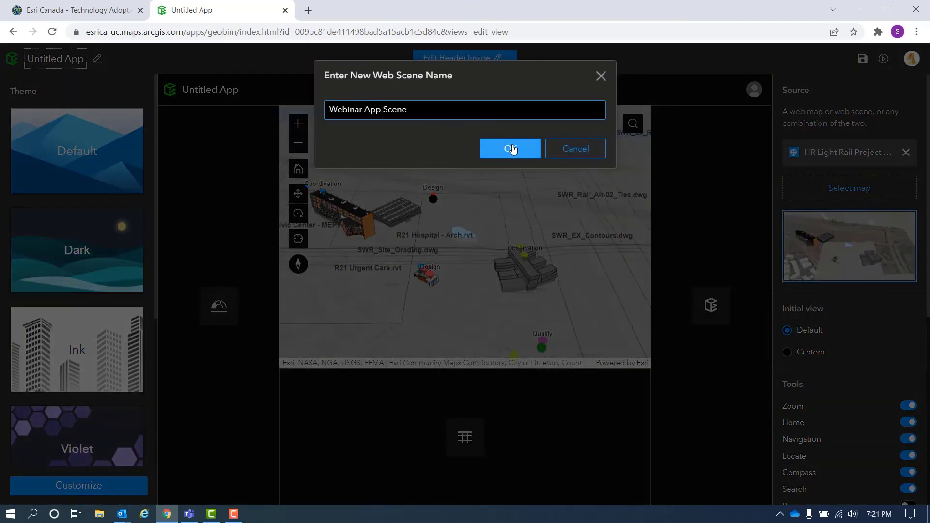
{"action": "left_click", "coordinate": [511, 149]}
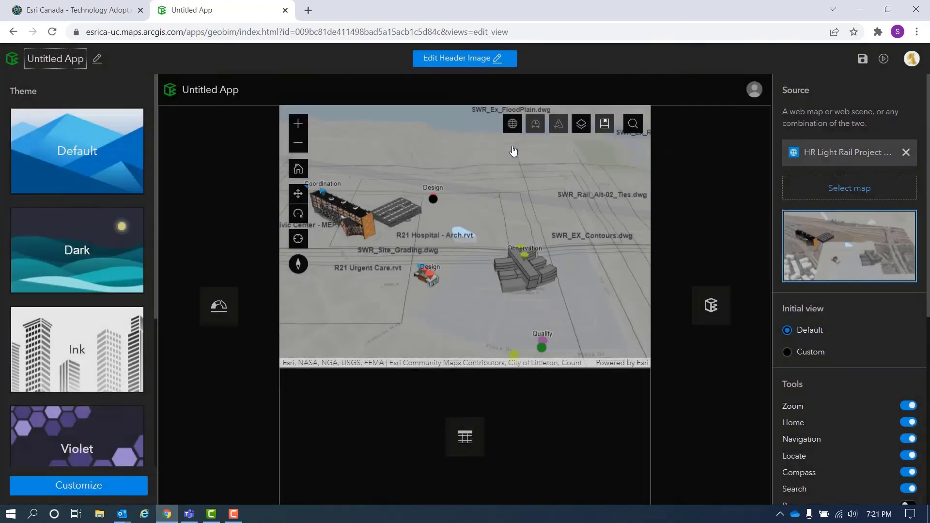
Close the project layers dialog, then switch on the Basemap, Measure, Fullscreen and Scale bar map tools
{"action": "left_click", "coordinate": [570, 153]}
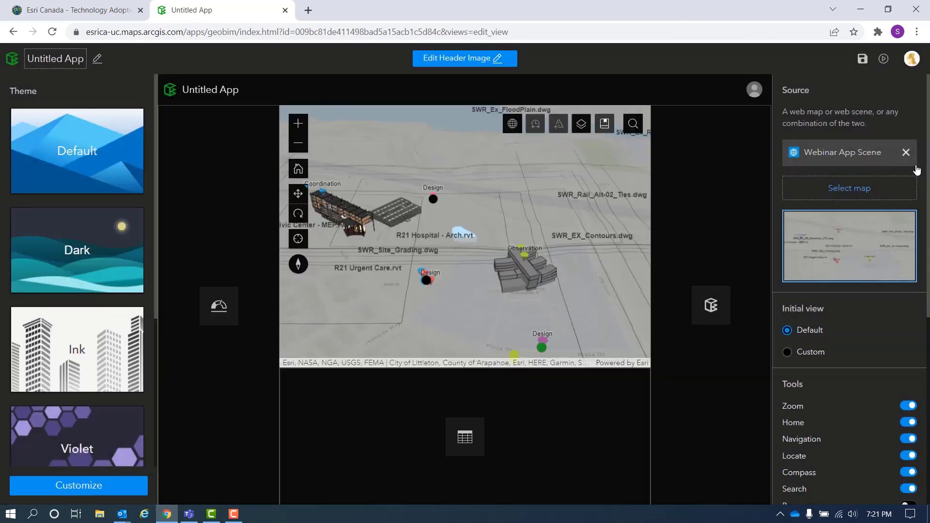
{"action": "scroll", "coordinate": [851, 291], "scroll_direction": "down", "scroll_amount": 3}
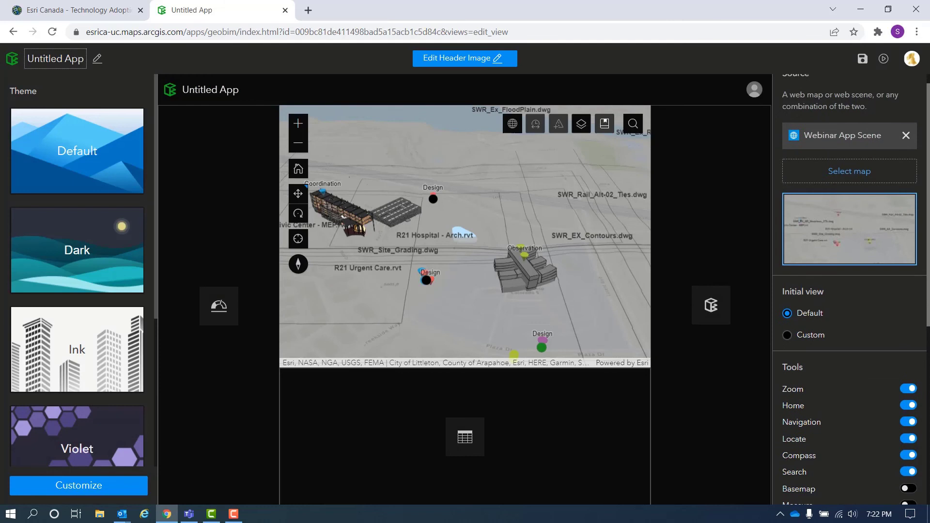
{"action": "scroll", "coordinate": [851, 291], "scroll_direction": "down", "scroll_amount": 3}
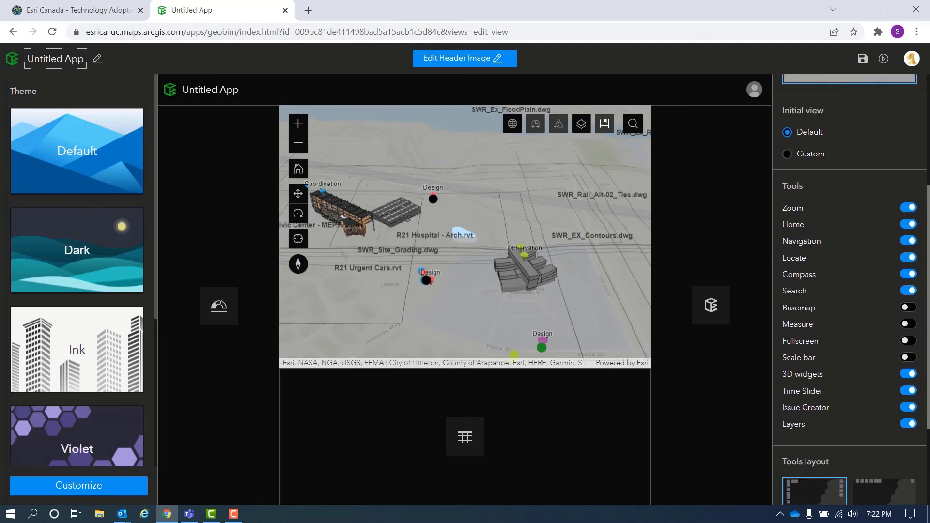
{"action": "scroll", "coordinate": [851, 290], "scroll_direction": "down", "scroll_amount": 1}
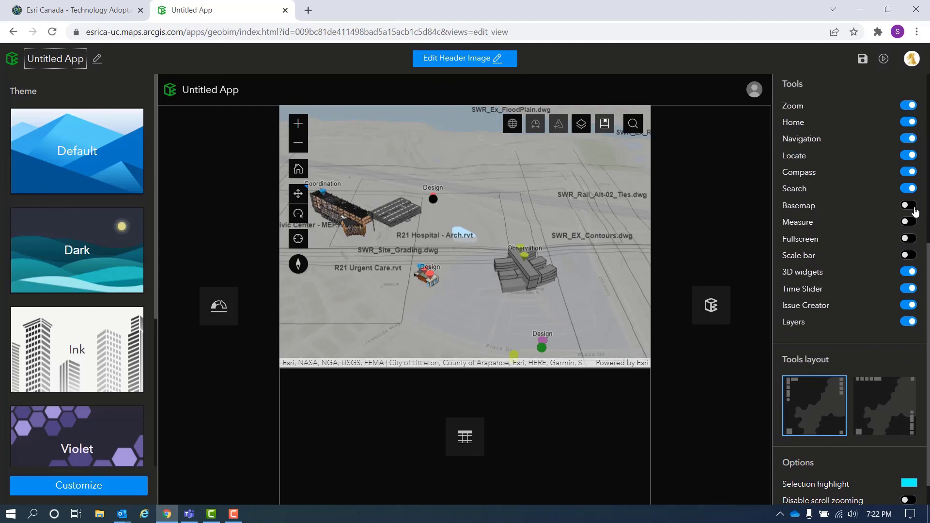
{"action": "left_click", "coordinate": [909, 205]}
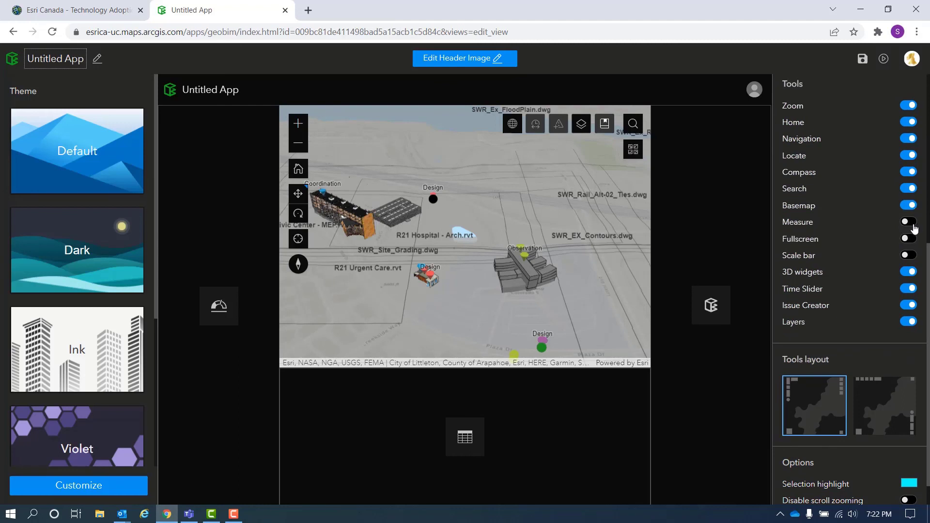
{"action": "left_click", "coordinate": [913, 224]}
{"action": "left_click", "coordinate": [914, 238]}
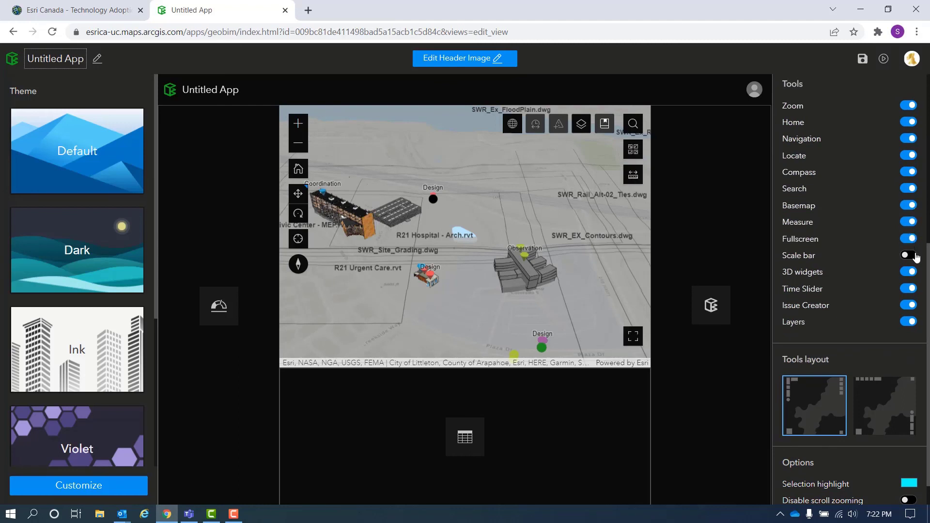
{"action": "left_click", "coordinate": [911, 256]}
{"action": "scroll", "coordinate": [918, 261], "scroll_direction": "down", "scroll_amount": 1}
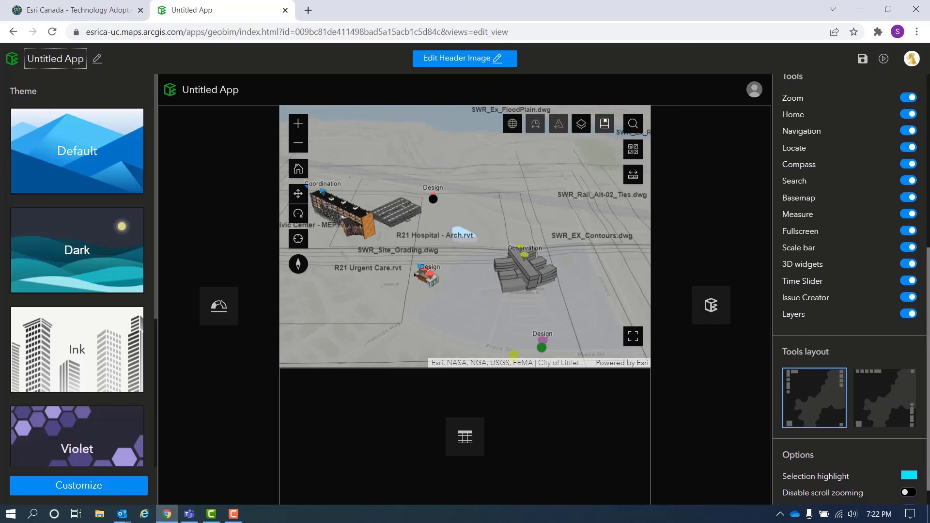
{"action": "scroll", "coordinate": [850, 290], "scroll_direction": "up", "scroll_amount": 6}
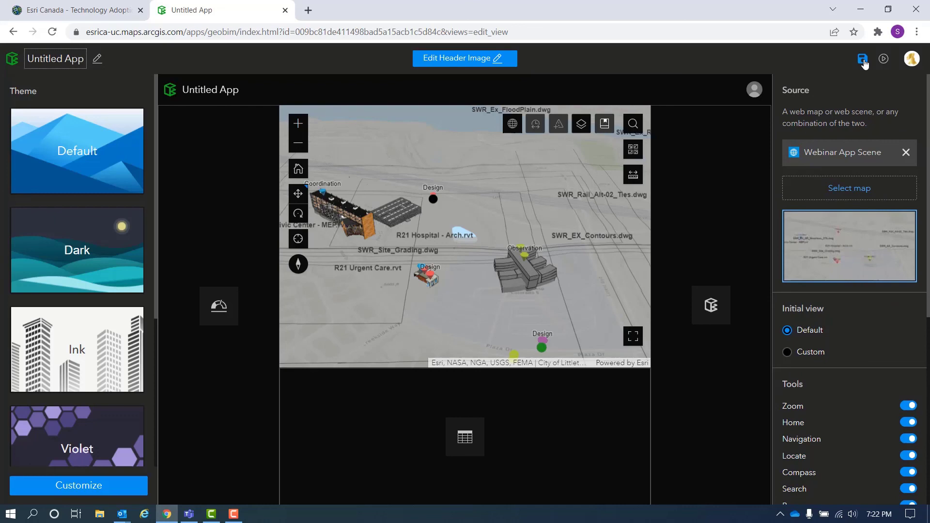
Save the Untitled App and preview it with issue charts, 3D scene, Link Explorer and Documents table
{"action": "left_click", "coordinate": [863, 59]}
{"action": "left_click", "coordinate": [883, 59]}
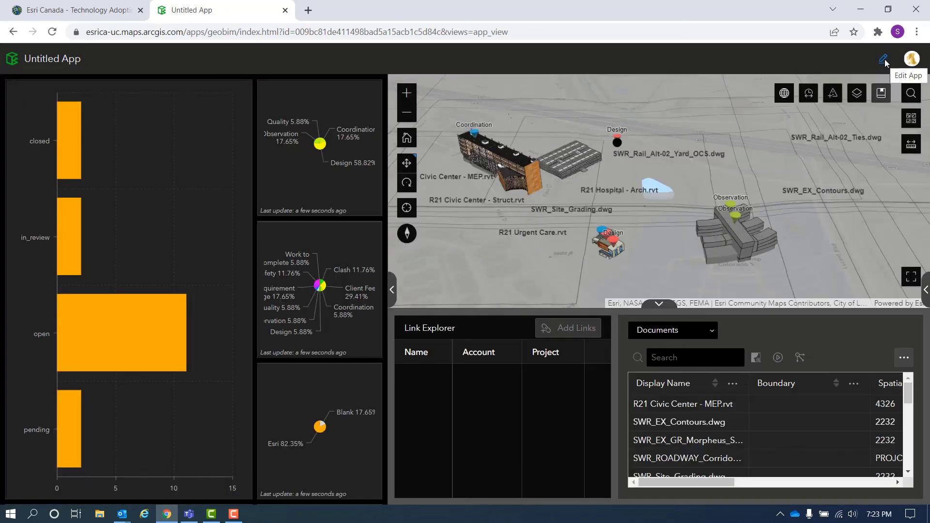